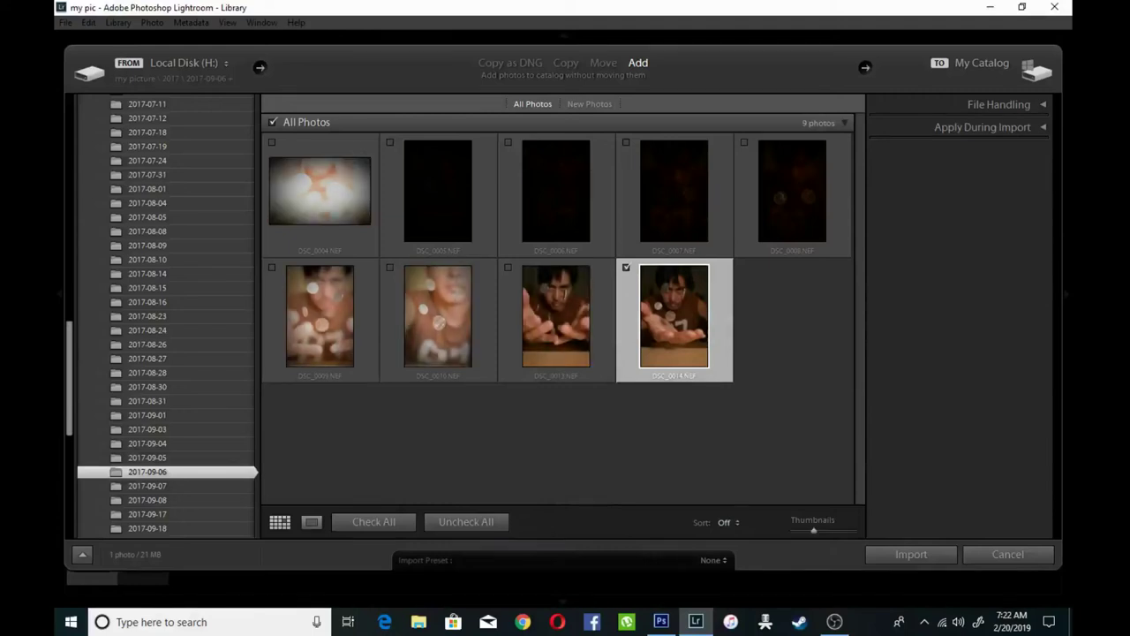
Step: Select DSC_0014.NEF, include it in the import, and import it into the catalog
click(626, 267)
double_click(649, 280)
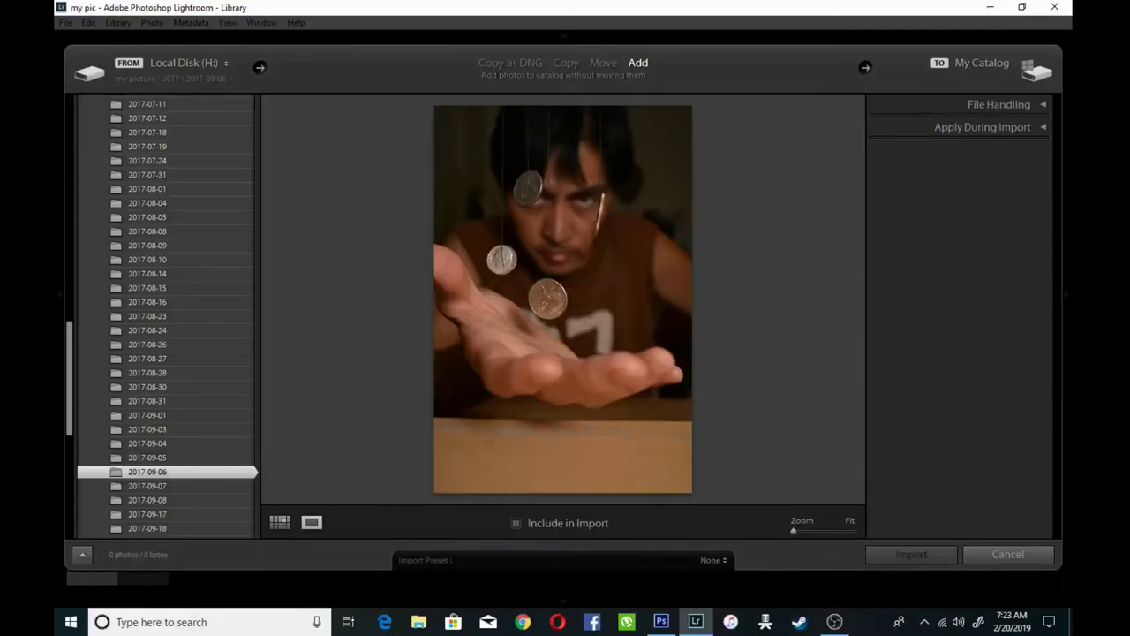
click(516, 523)
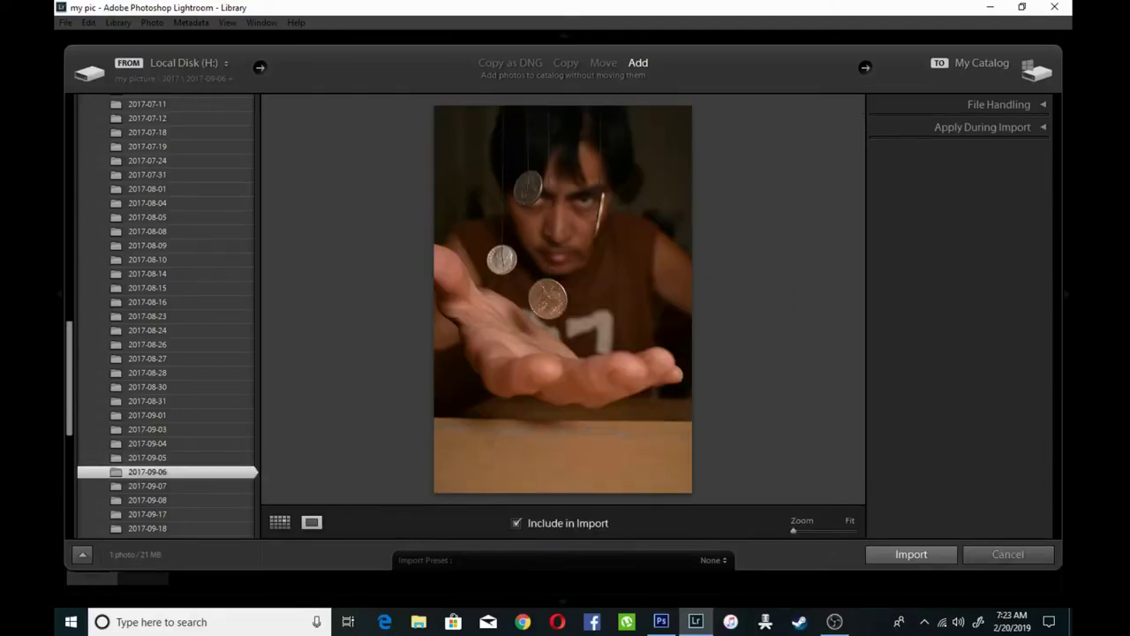
click(911, 554)
Step: In Develop, raise Exposure to +1.10 and set Shadows −30 and Whites +28
key(d)
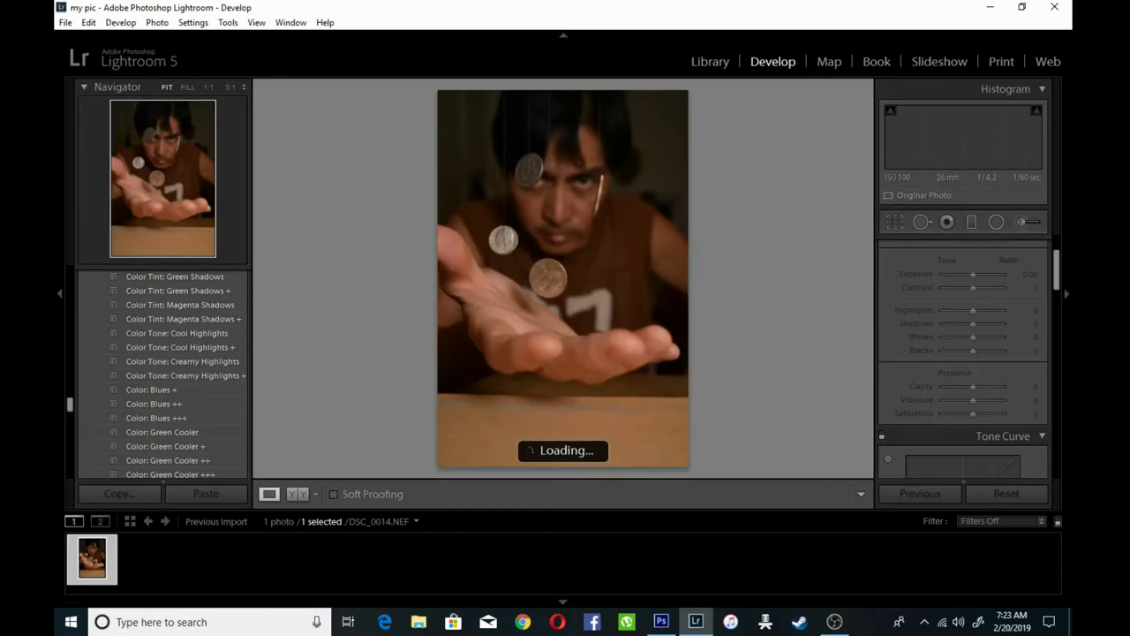
click(192, 22)
key(Escape)
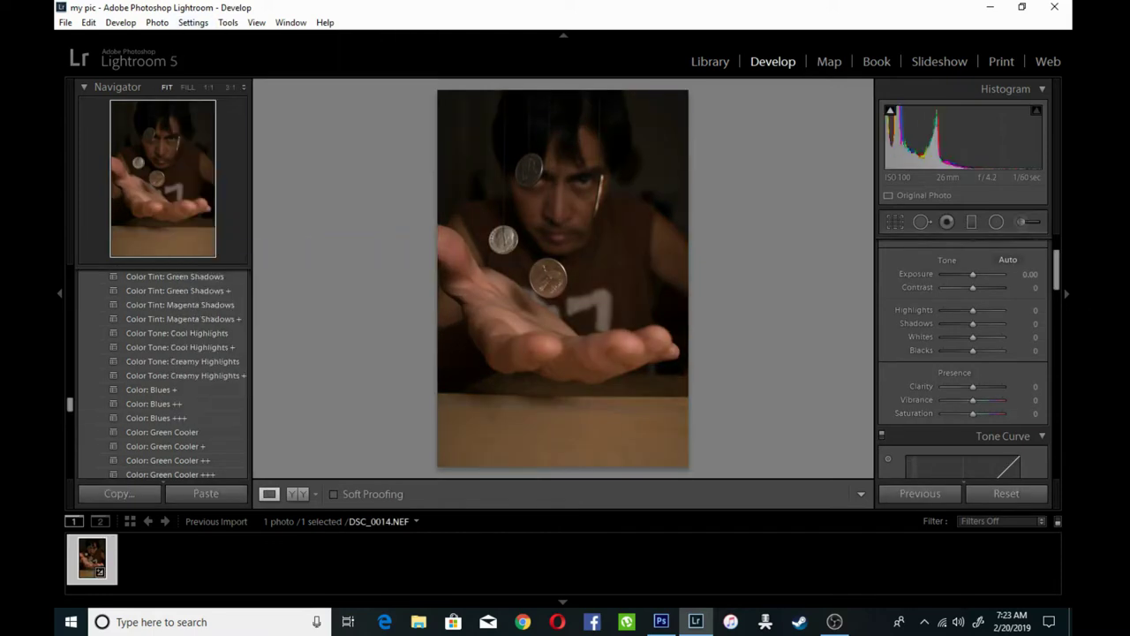
mouse_move(973, 310)
mouse_down()
mouse_move(990, 310)
mouse_move(973, 309)
mouse_move(979, 274)
mouse_up()
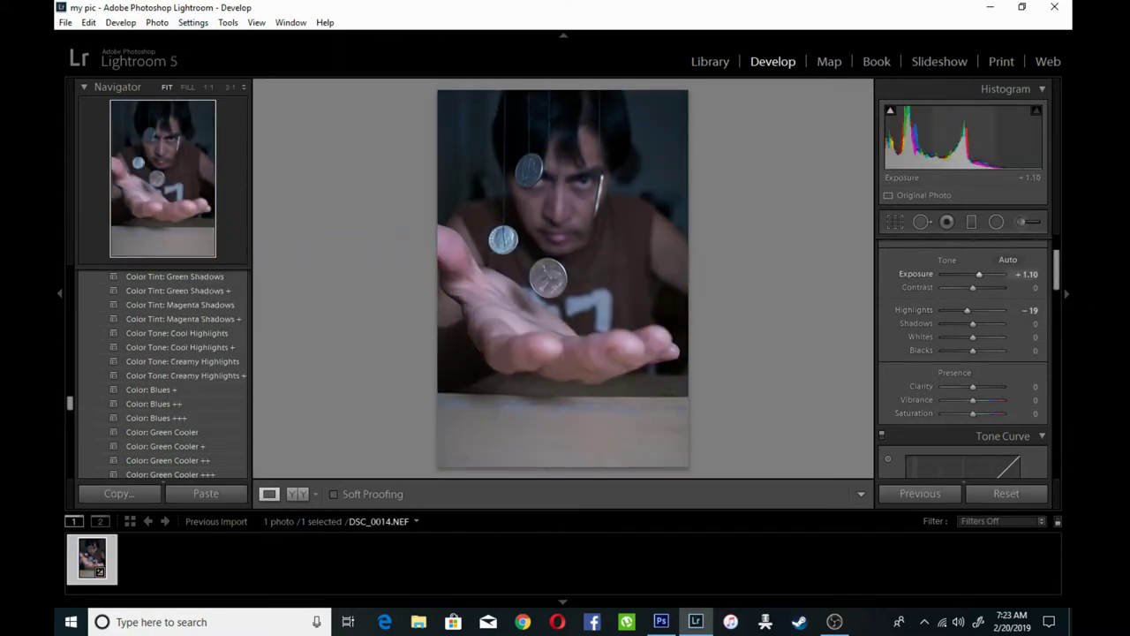
mouse_move(973, 323)
mouse_down()
mouse_move(963, 323)
mouse_move(981, 337)
mouse_up()
Step: Set Clarity to +60, Blacks to +7 and Vibrance to −32
drag(975, 386, 990, 385)
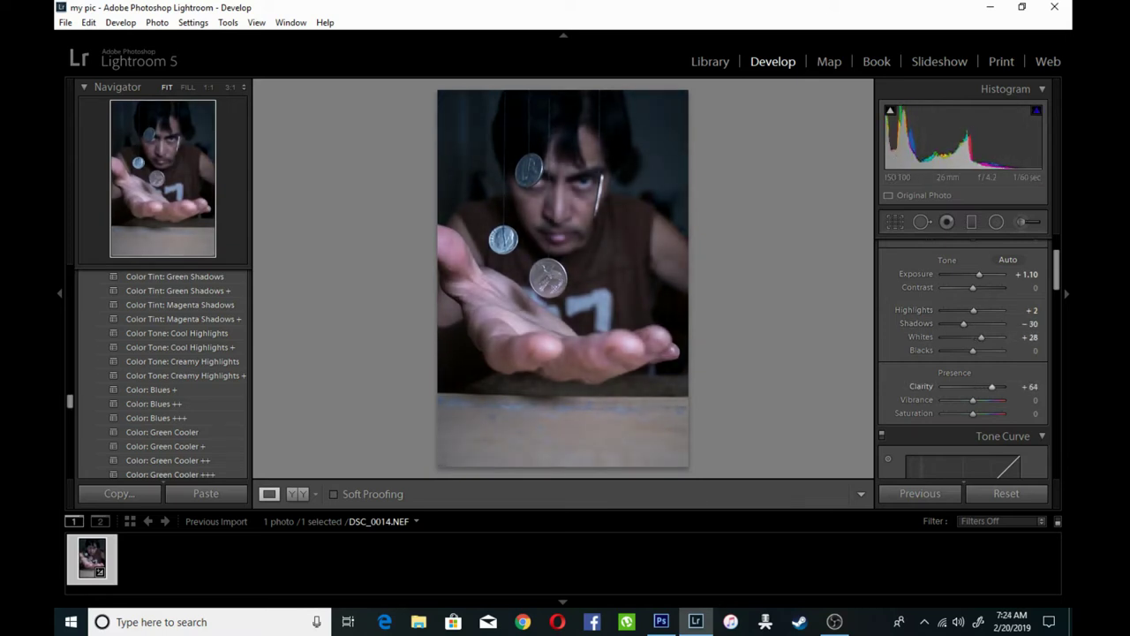
drag(973, 350, 975, 349)
drag(973, 399, 963, 399)
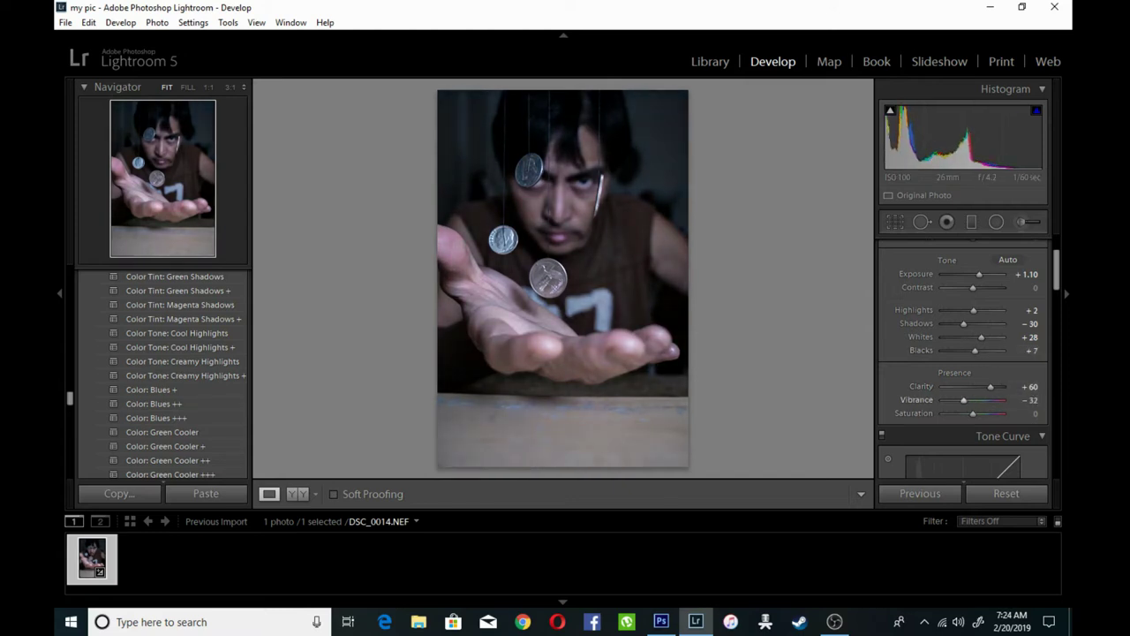
scroll(164, 375, up, 5)
scroll(164, 376, up, 5)
scroll(163, 375, up, 5)
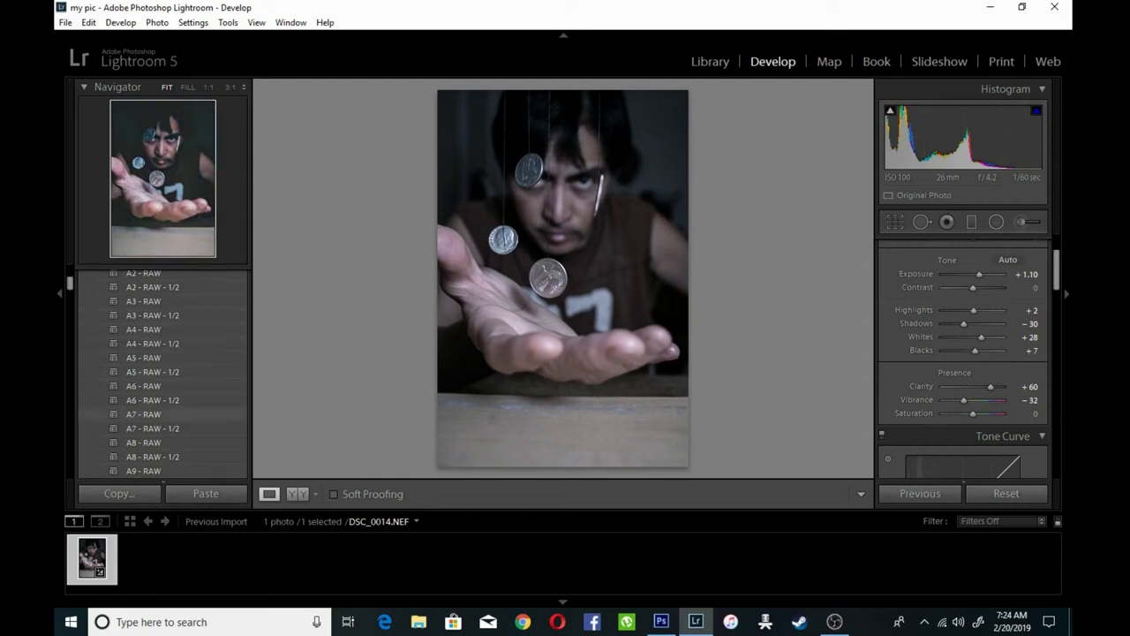
Step: Apply the A7 - RAW preset and crop the photo to 4 x 5
click(150, 415)
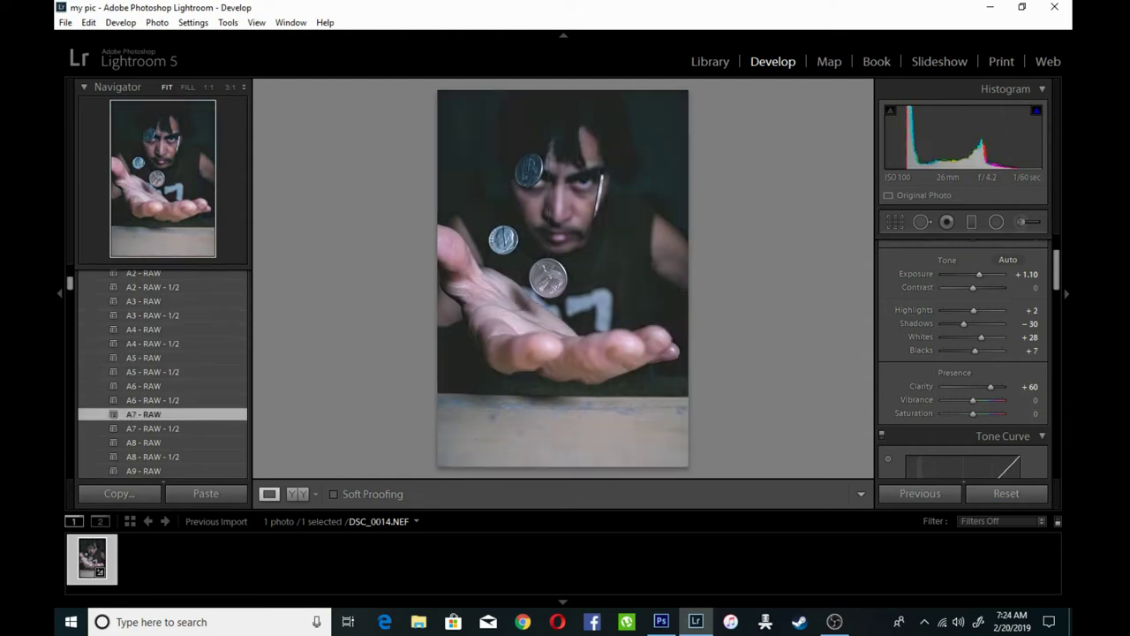
key(r)
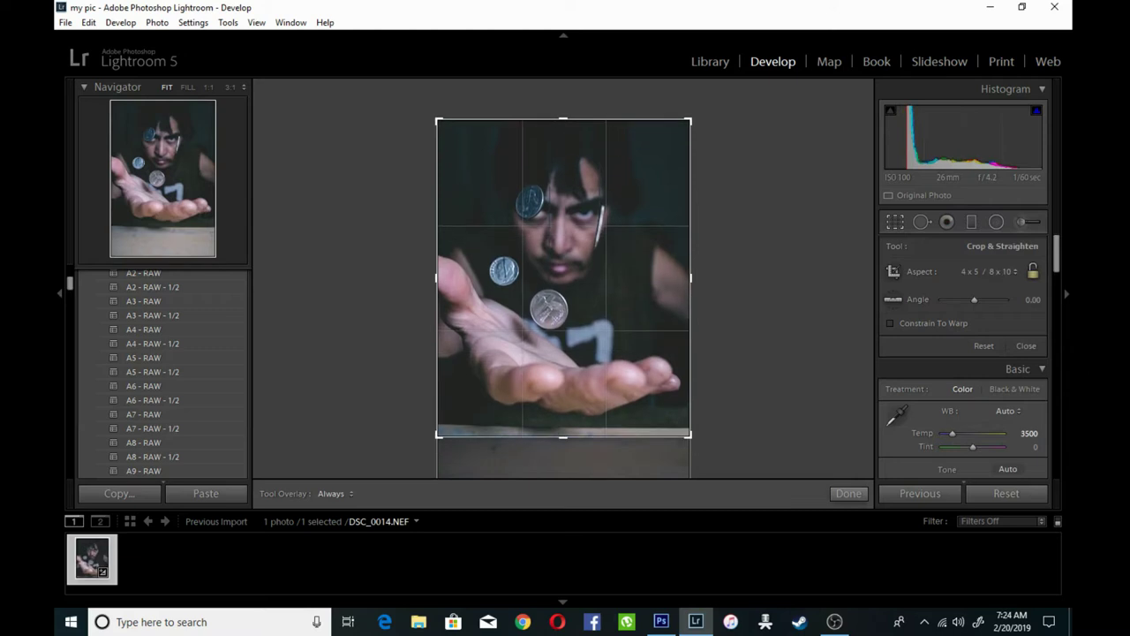
key(Return)
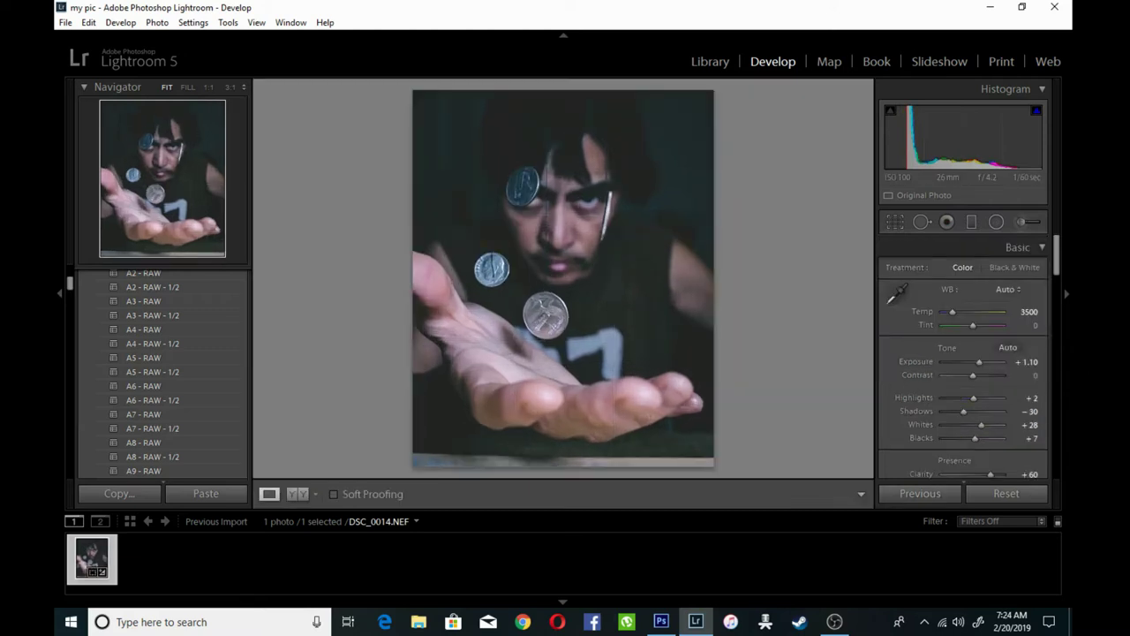
Step: Export the photo from Lightroom as DSC_0014.jpg
click(65, 22)
click(93, 177)
click(756, 468)
click(991, 7)
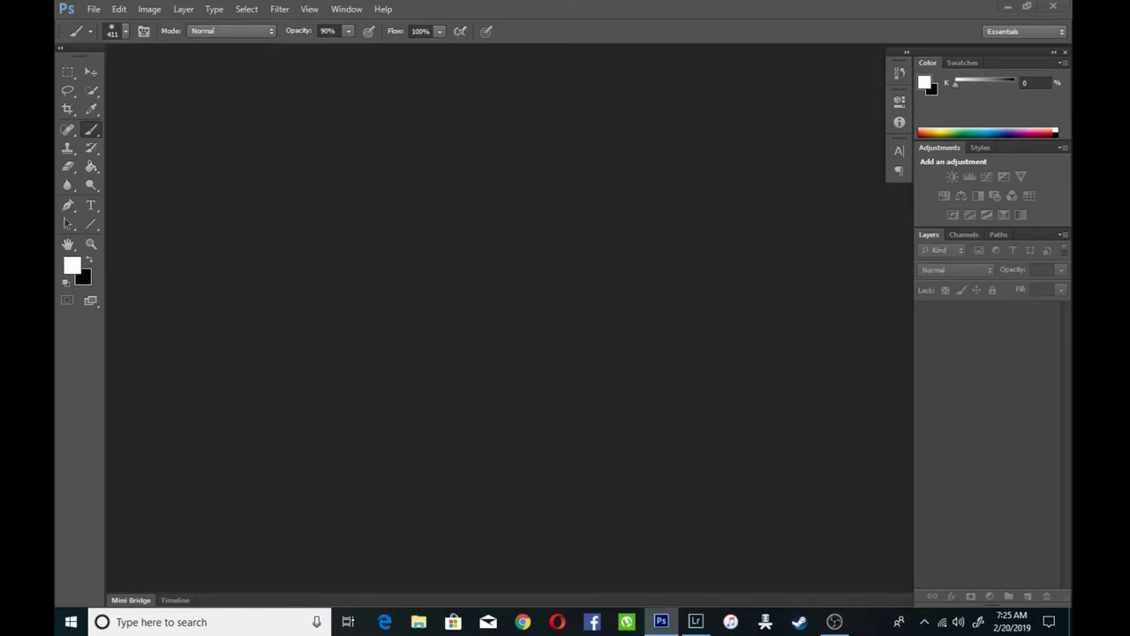
Step: Open DSC_0014.jpg from the Untitled Export folder in Photoshop
click(94, 9)
click(113, 39)
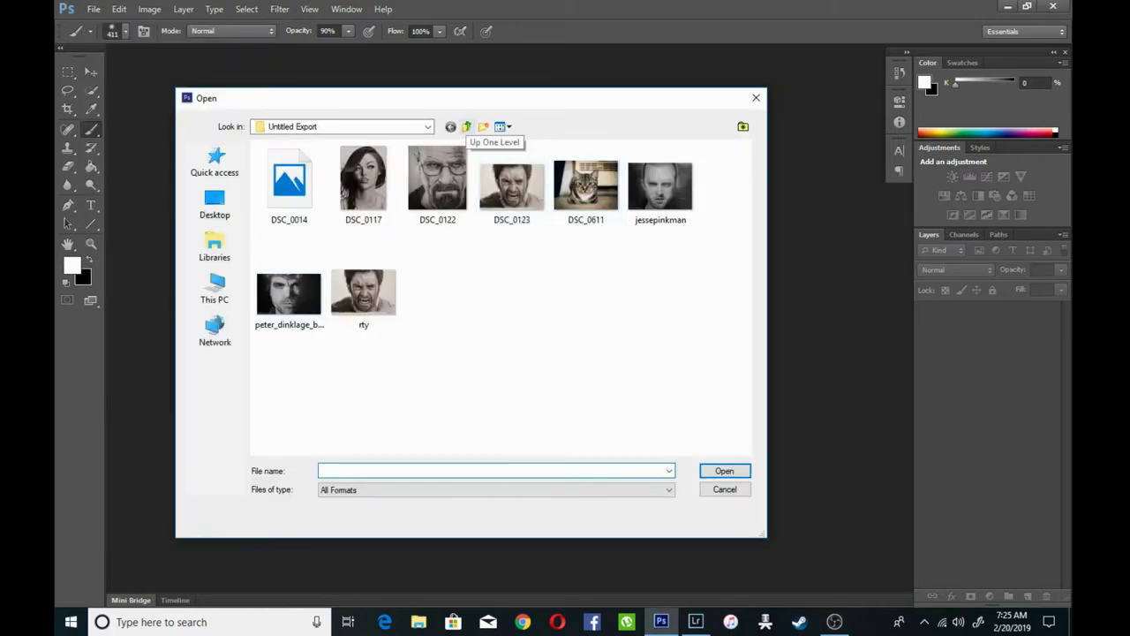
click(466, 126)
double_click(289, 183)
double_click(290, 181)
Step: Duplicate the Background layer as Background copy and zoom in slightly
right_click(980, 316)
click(972, 351)
key(Return)
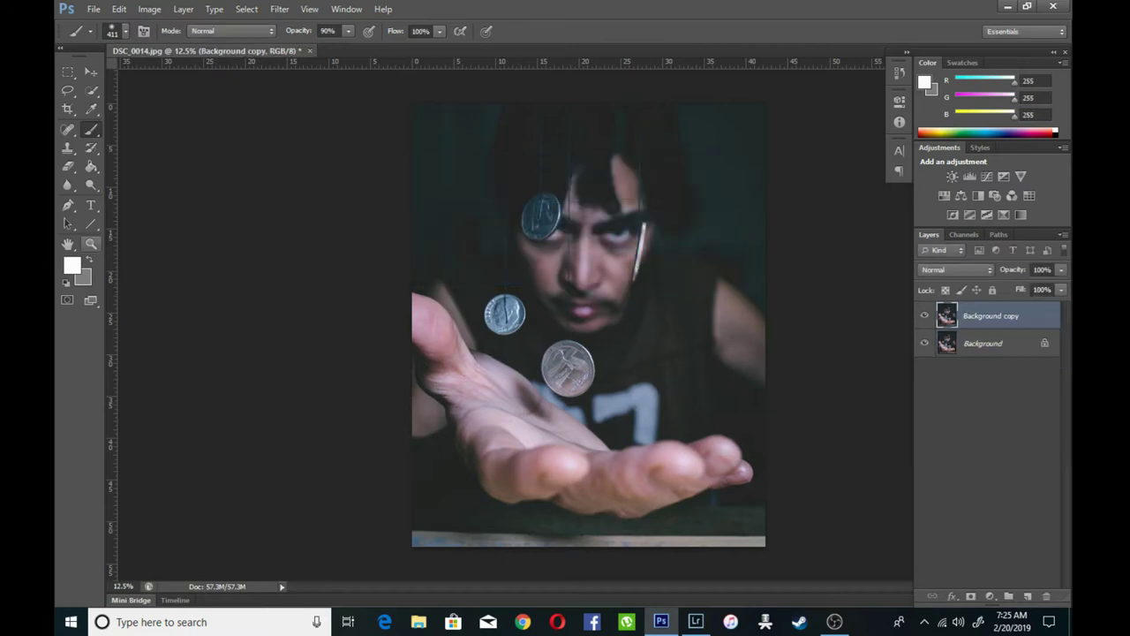
drag(583, 326, 596, 327)
Step: Switch to the Spot Healing Brush and set its size to 42
click(68, 129)
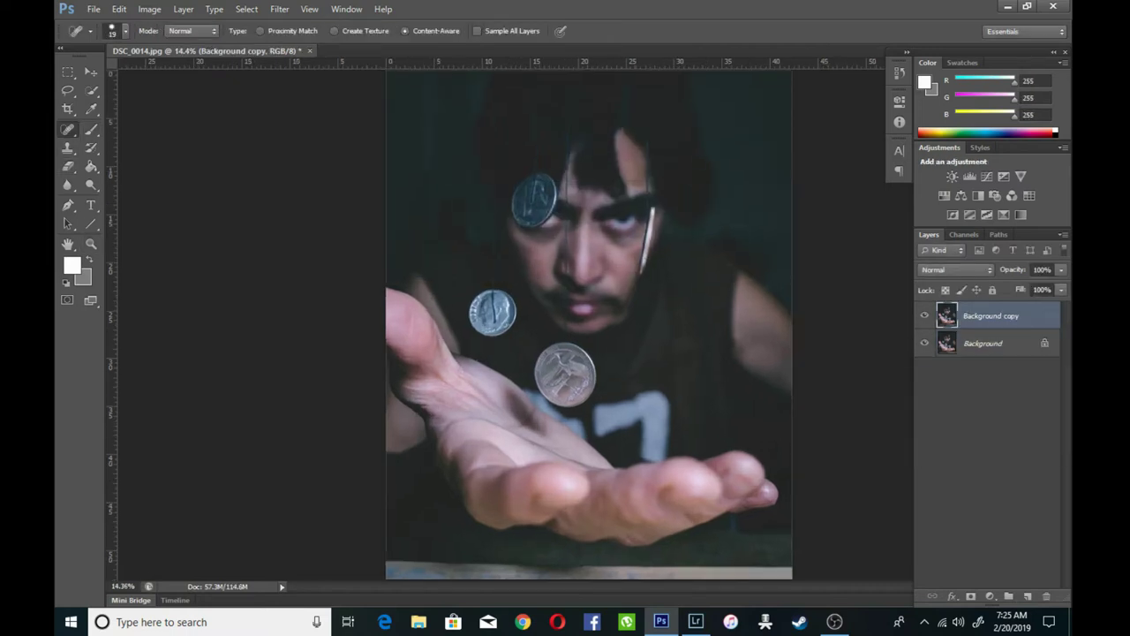
right_click(495, 101)
double_click(631, 115)
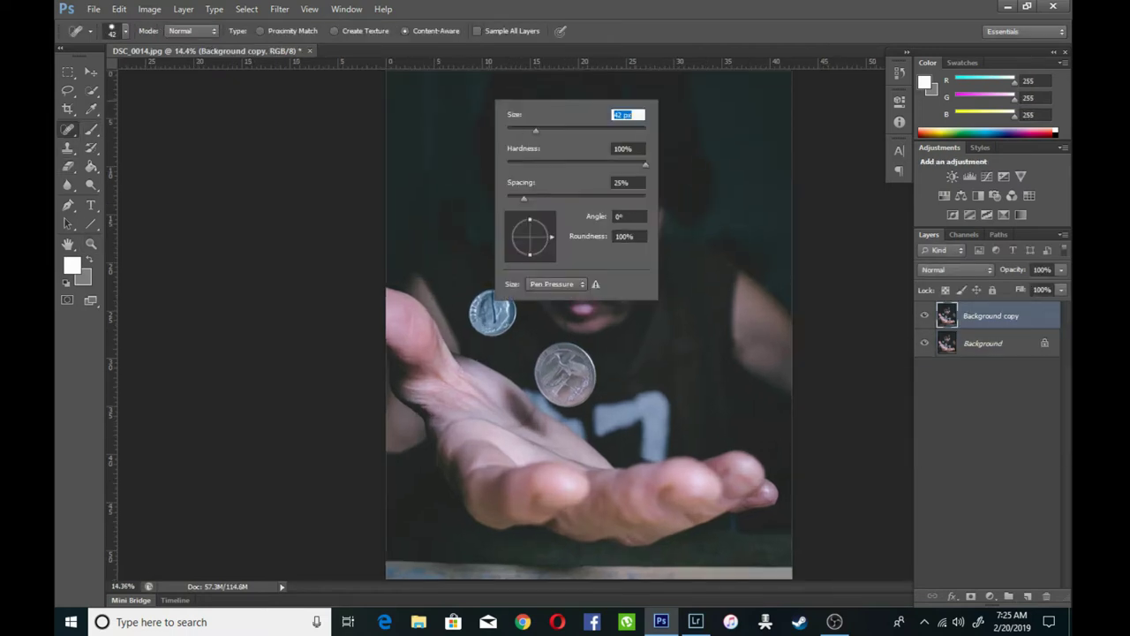
text(42)
key(Return)
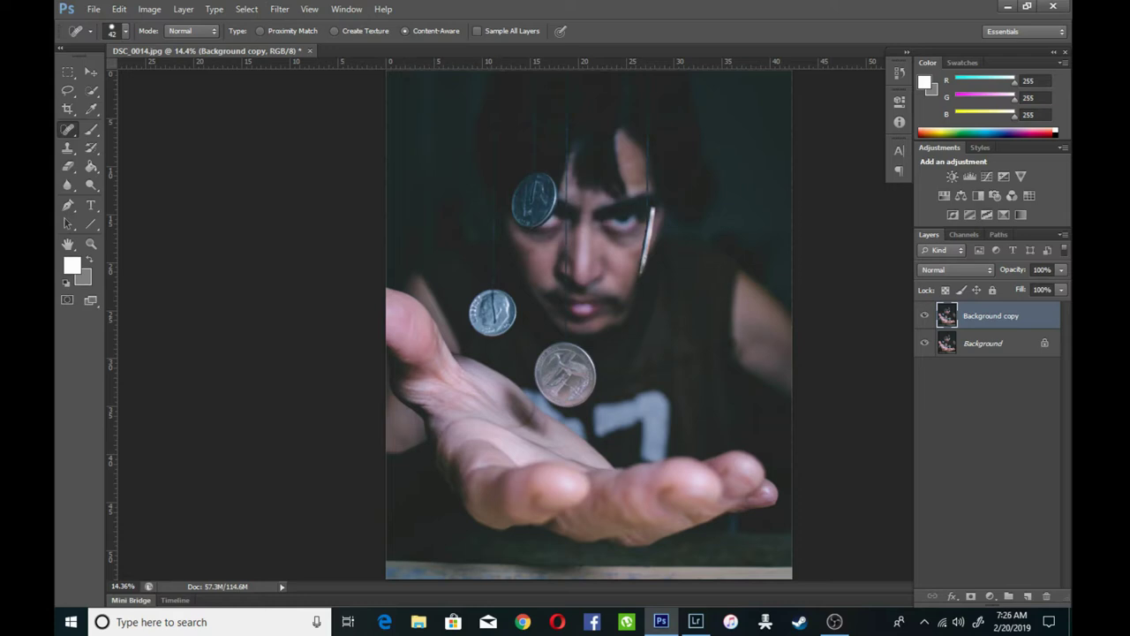
right_click(469, 181)
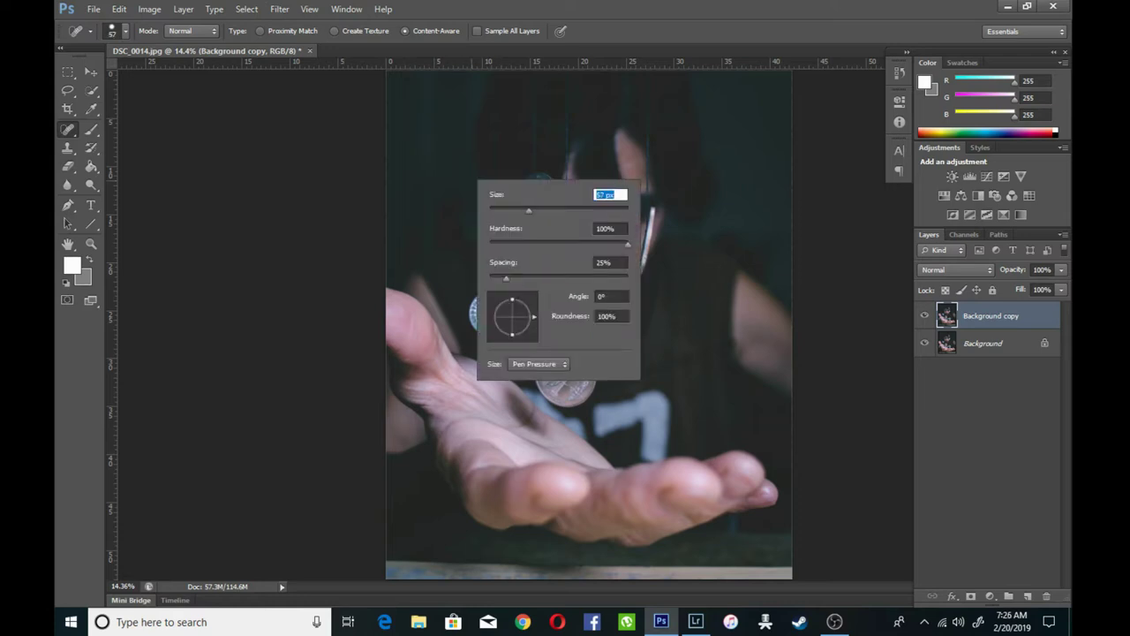
key(Return)
Step: Zoom in on the top coin, then move down and zoom close on the dime
drag(530, 203, 618, 203)
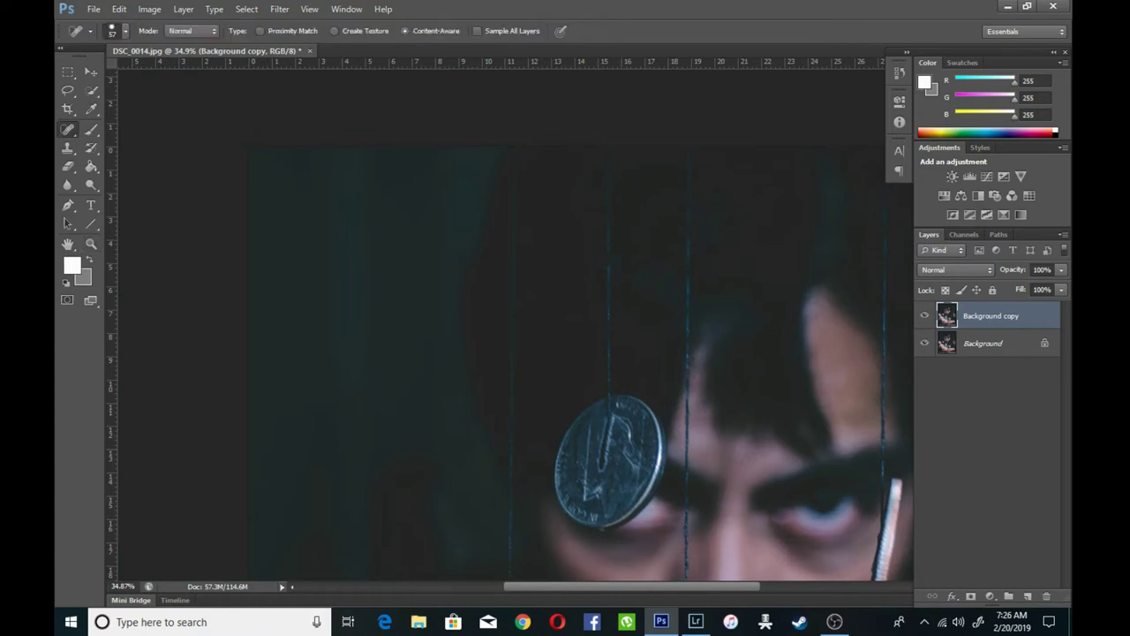
right_click(522, 207)
key(Return)
scroll(510, 353, down, 3)
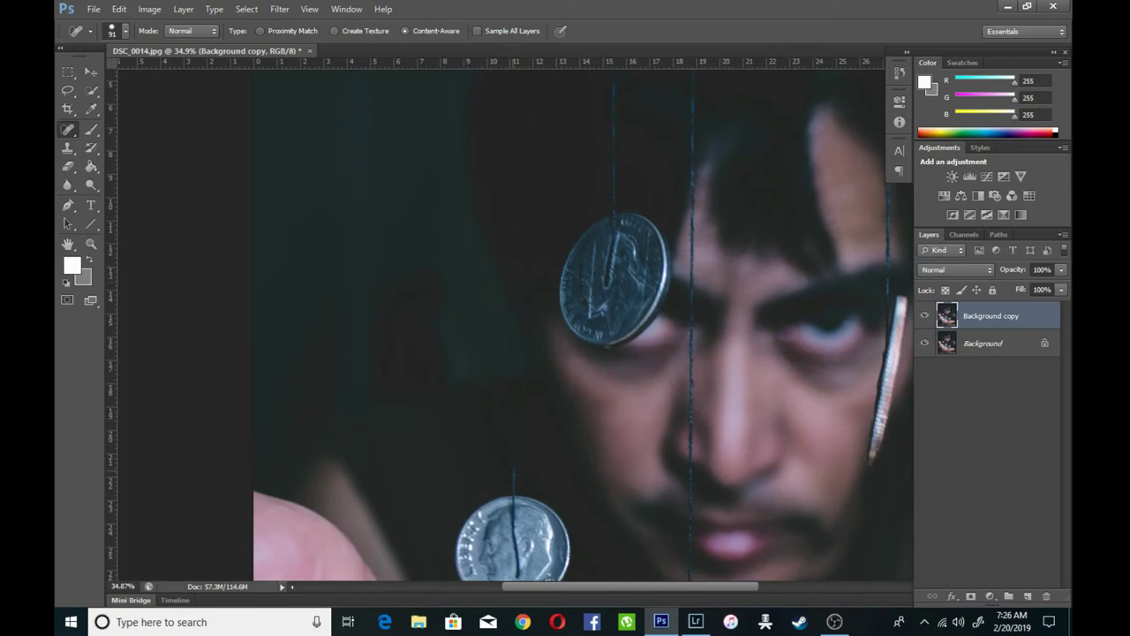
scroll(510, 317, down, 3)
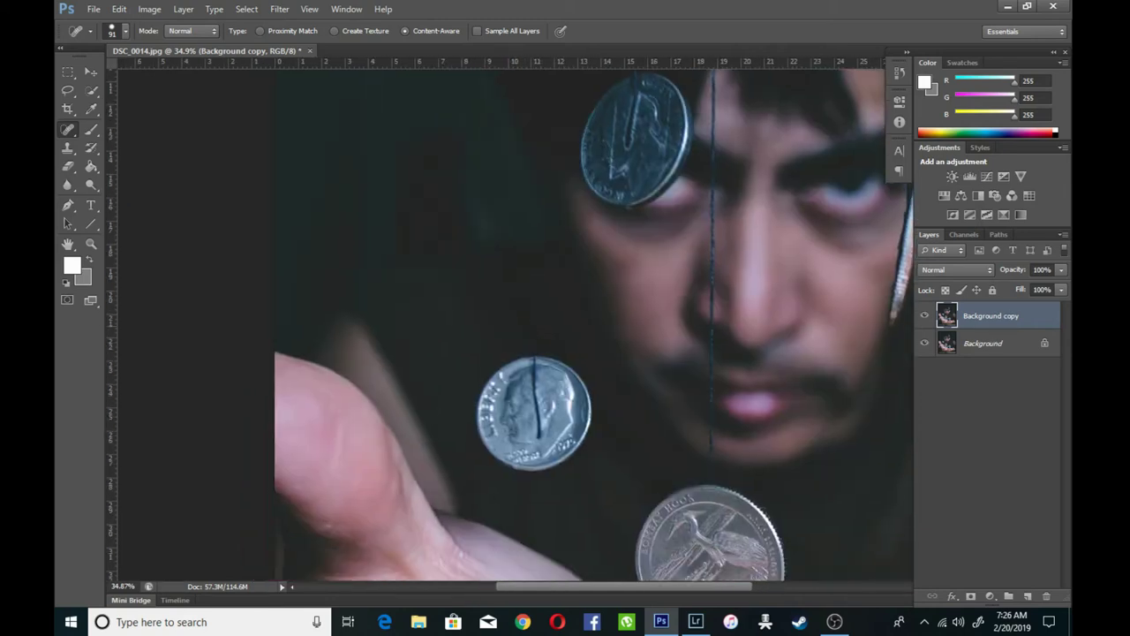
drag(552, 421, 618, 420)
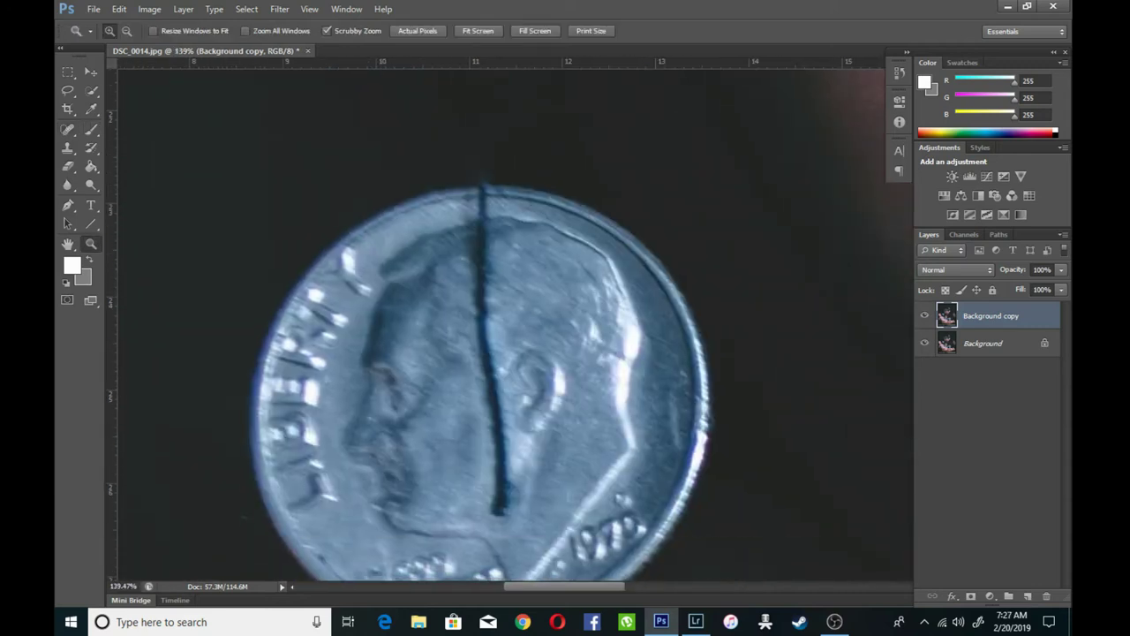
Step: Spot-heal the string running down the dime's face, including the leftover dark spot
right_click(446, 313)
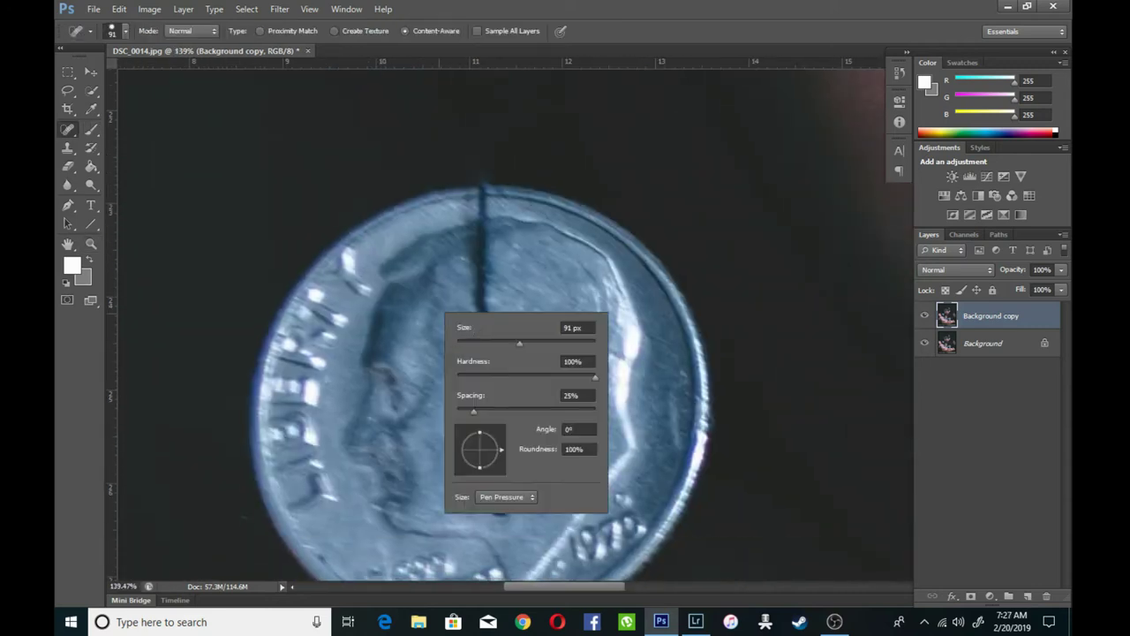
key(Return)
drag(481, 189, 494, 410)
click(470, 212)
scroll(494, 397, down, 3)
drag(475, 281, 488, 353)
click(486, 358)
Step: Patch the leftover string marks on the dime and its head with clean coin surface
right_click(68, 129)
click(132, 157)
scroll(495, 353, up, 2)
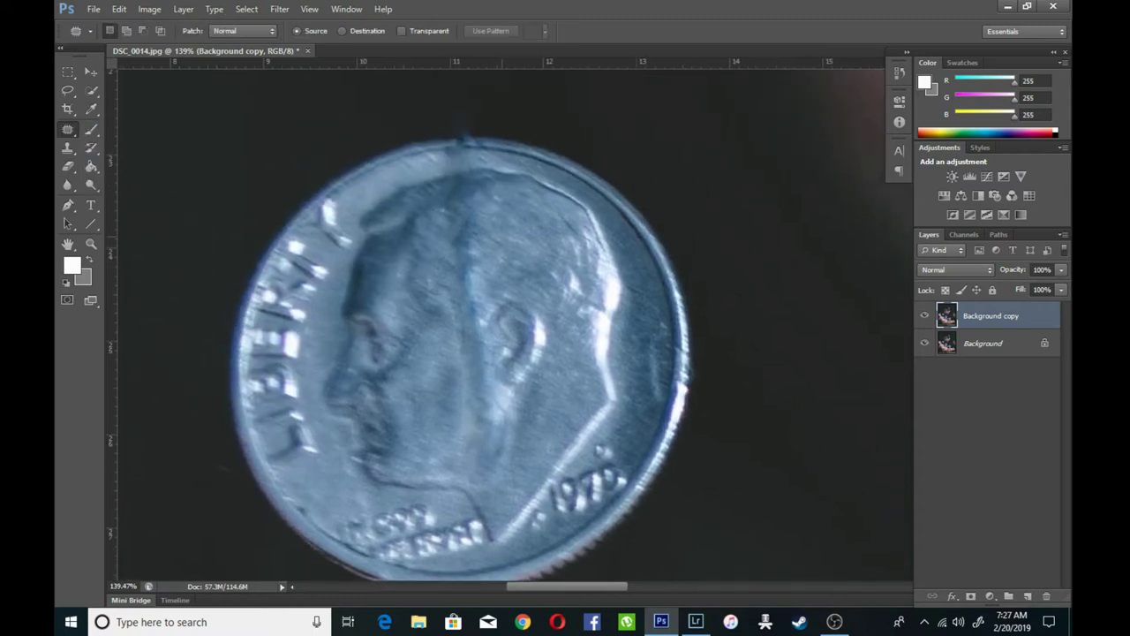
drag(448, 159, 446, 150)
drag(459, 203, 510, 203)
key(ctrl+d)
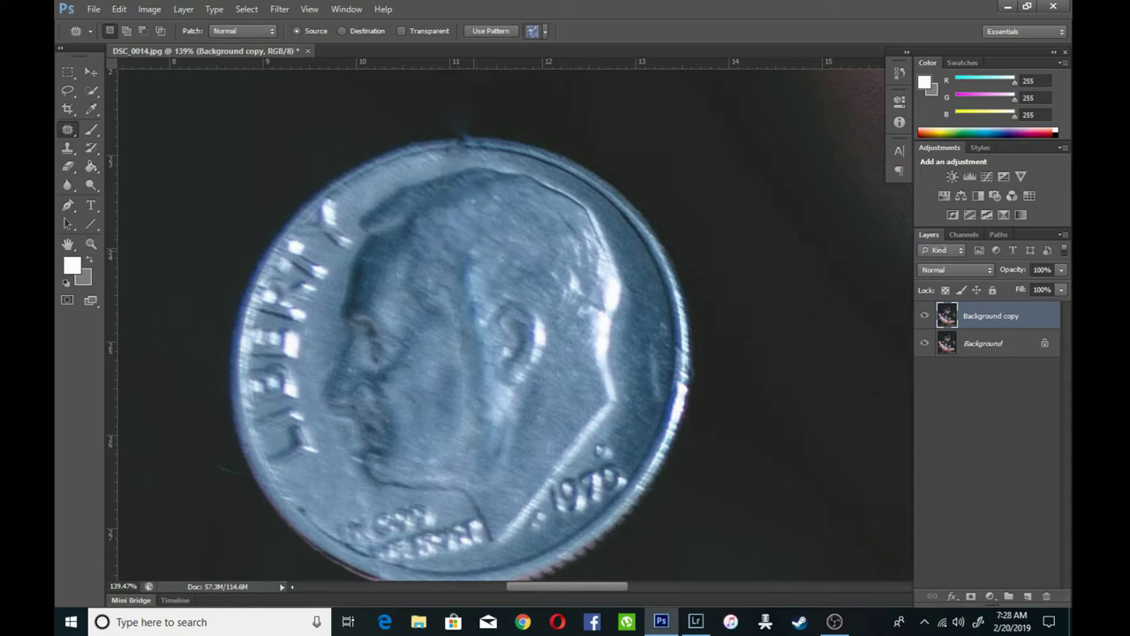
drag(462, 296, 530, 252)
key(ctrl+d)
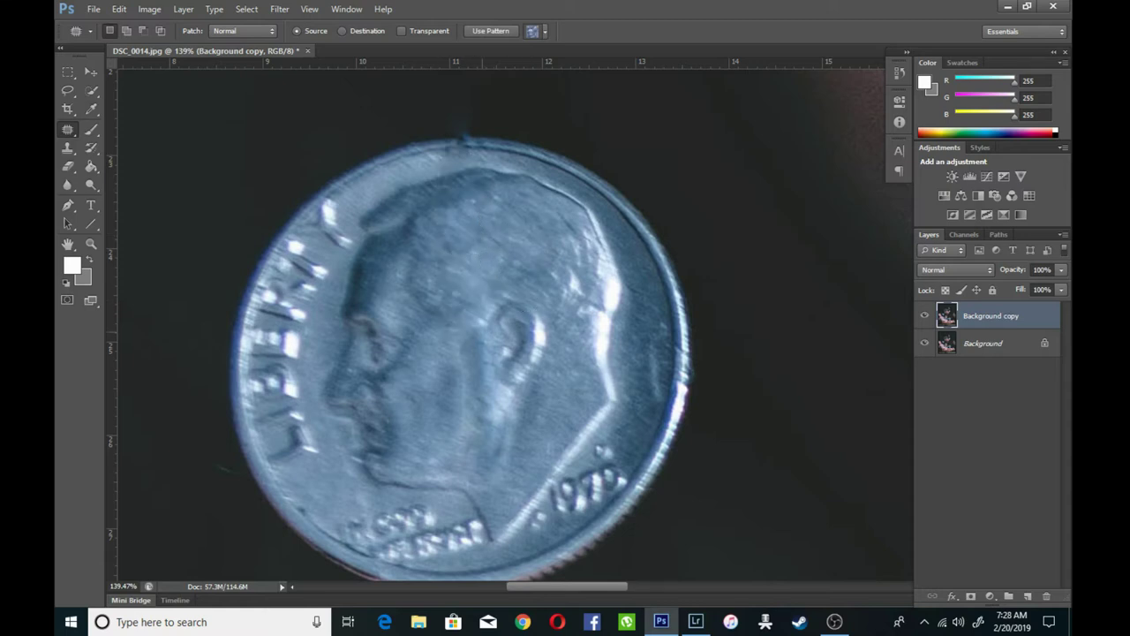
Step: Drop the cheek selection and zoom back out to see the coins and face
drag(484, 328, 477, 325)
key(space)
right_click(451, 270)
key(Escape)
key(w)
right_click(396, 259)
click(437, 267)
key(z)
drag(138, 316, 89, 315)
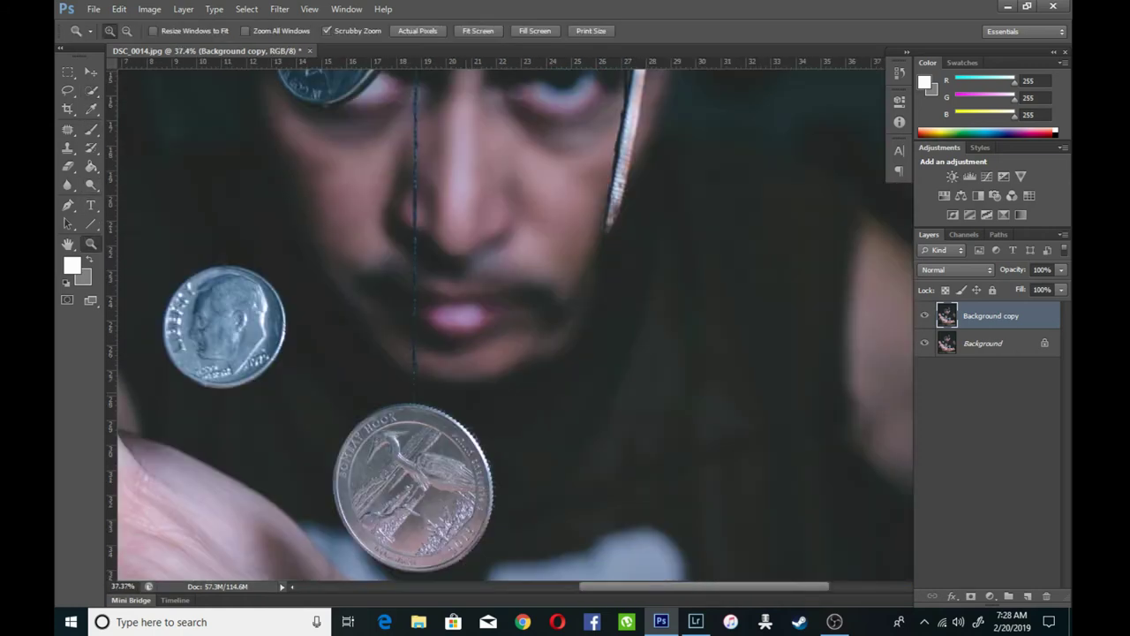
key(j)
scroll(495, 318, down, 1)
Step: Return to the Spot Healing Brush, zoom in on the quarter and lips, and pan up the face
right_click(68, 128)
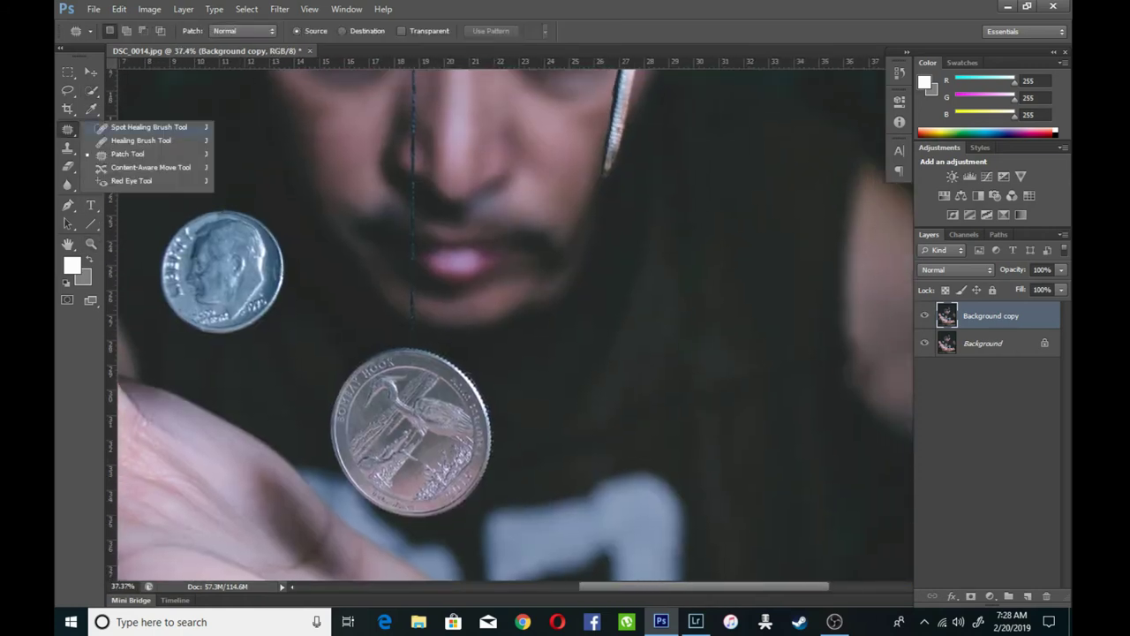
click(132, 129)
drag(512, 316, 601, 316)
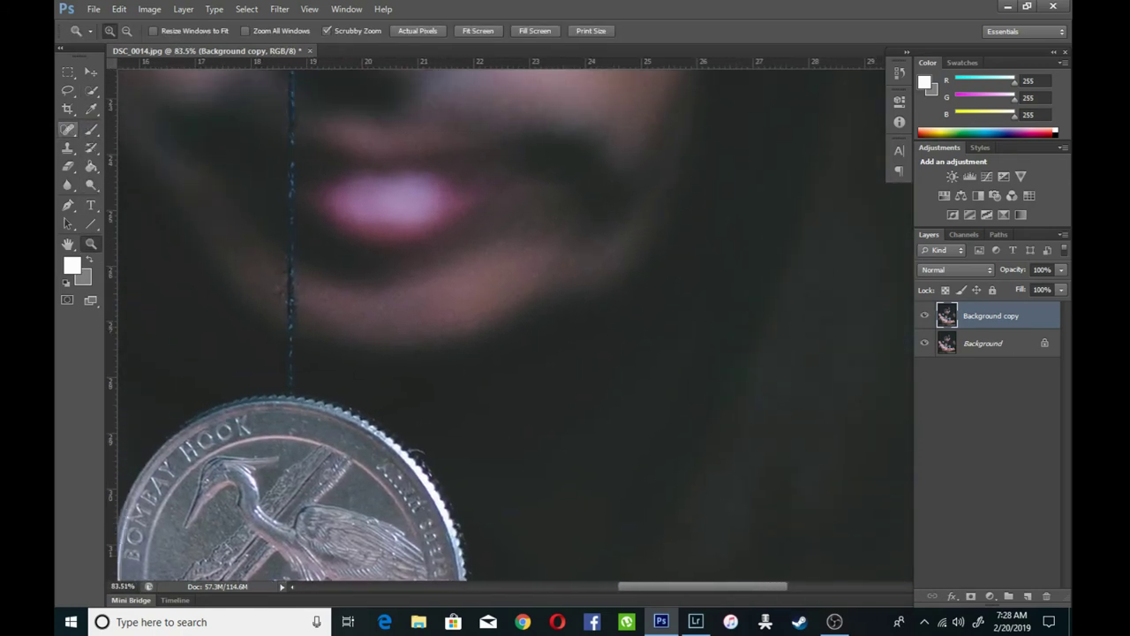
right_click(301, 362)
key(Return)
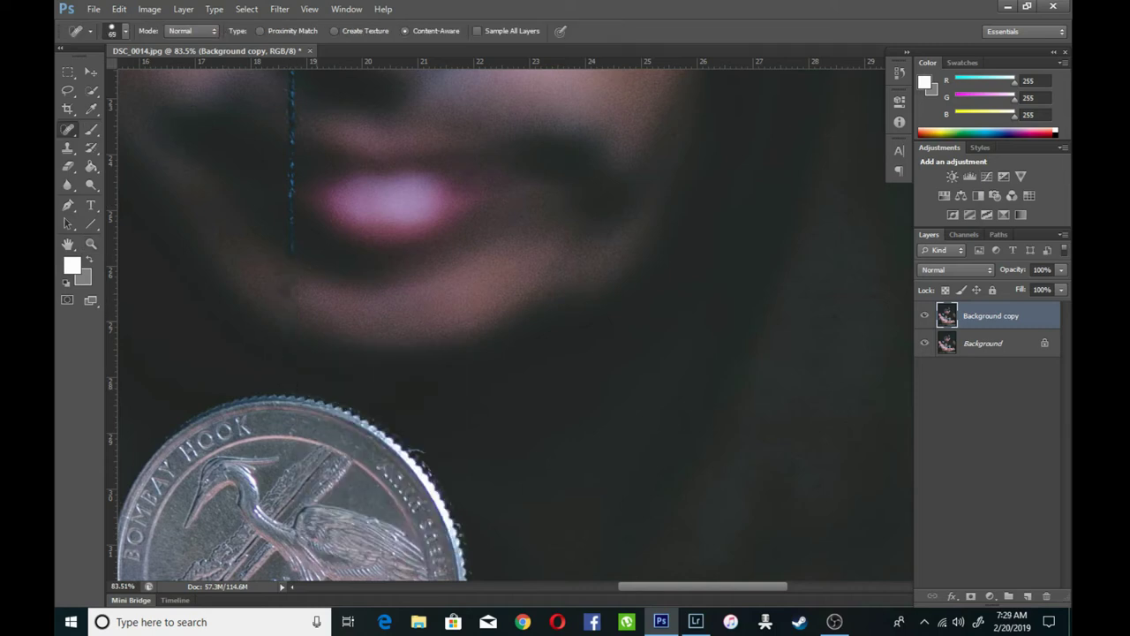
drag(380, 264, 389, 401)
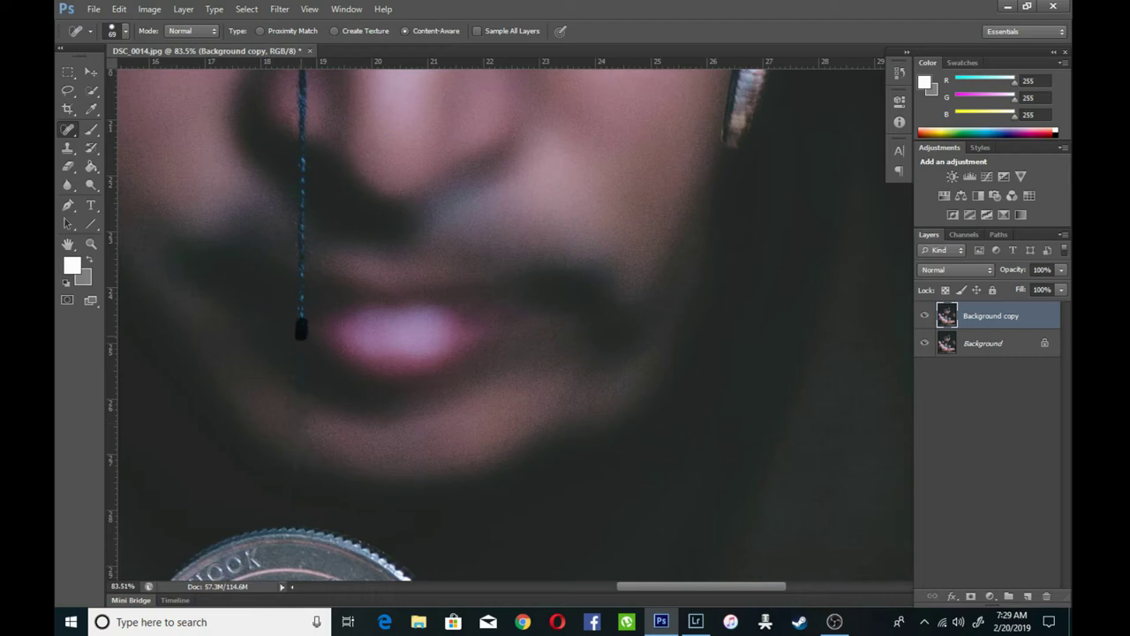
drag(293, 370, 300, 481)
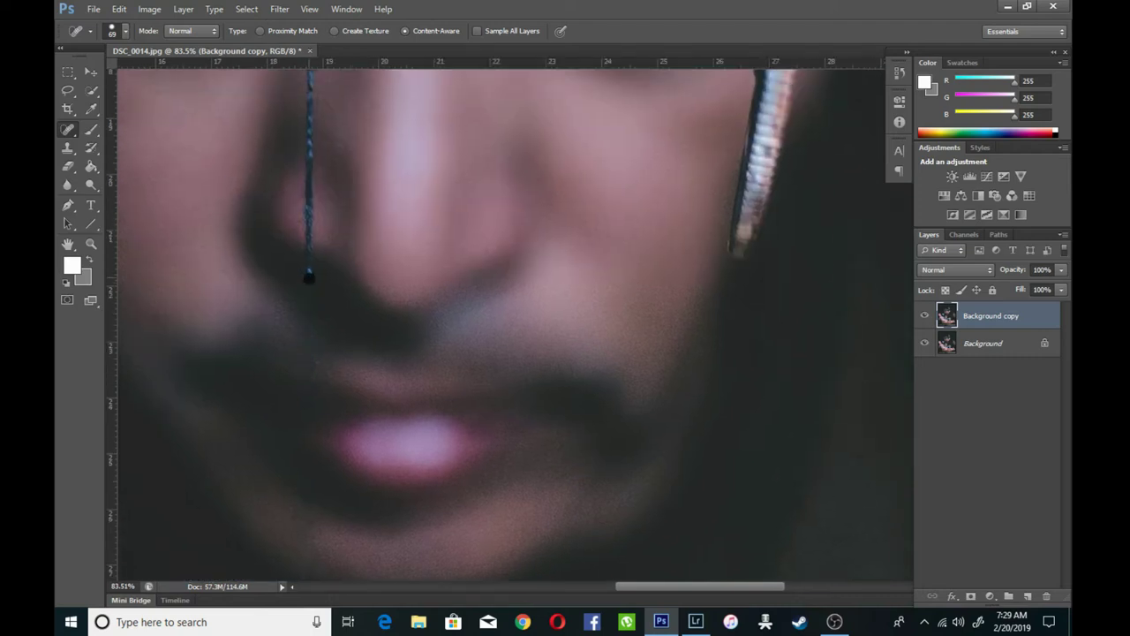
drag(308, 278, 312, 413)
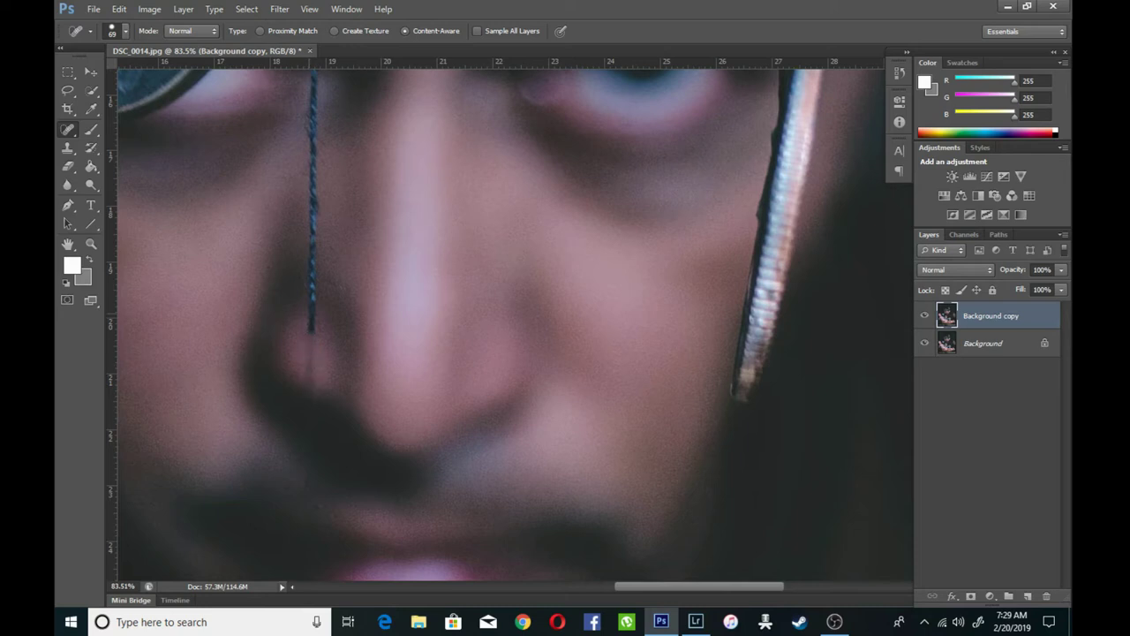
drag(495, 309, 504, 394)
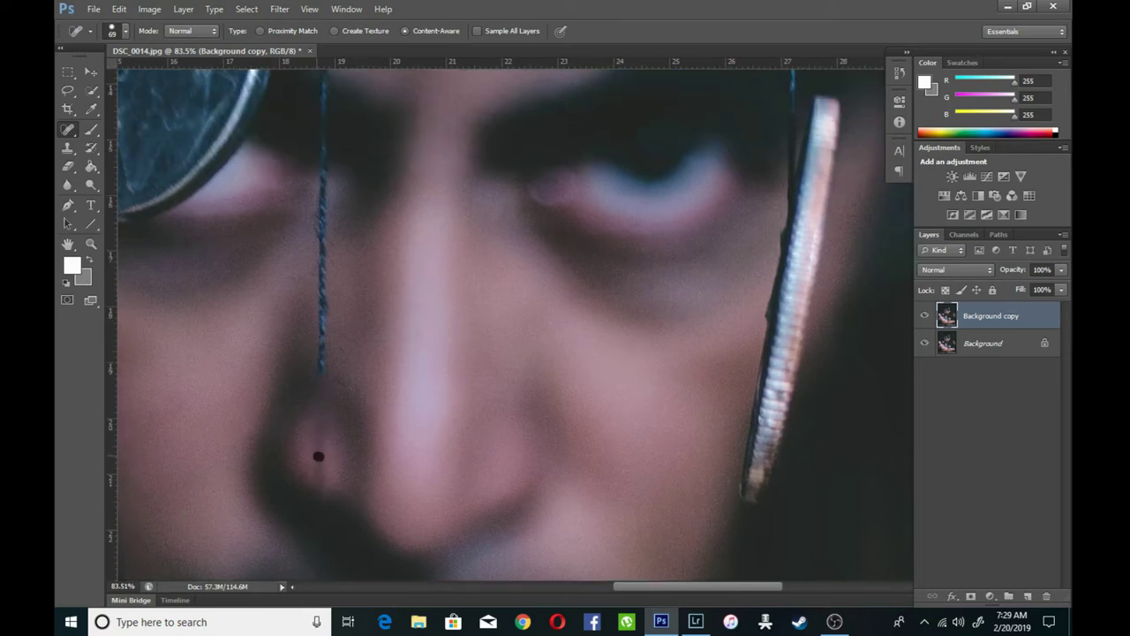
Step: Paint out the hanging string below the nose, down the face and near the fingers
mouse_move(322, 344)
mouse_down()
mouse_move(321, 221)
mouse_move(337, 386)
mouse_up()
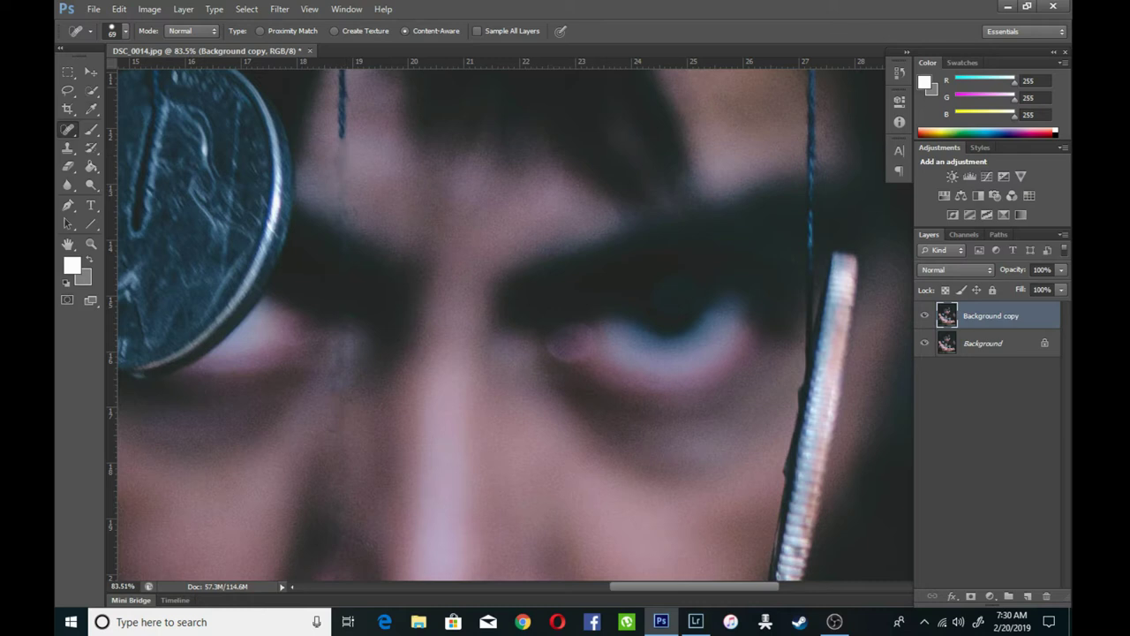
drag(327, 265, 340, 371)
mouse_move(356, 256)
mouse_down()
mouse_move(356, 138)
mouse_move(358, 367)
mouse_up()
drag(359, 410, 359, 325)
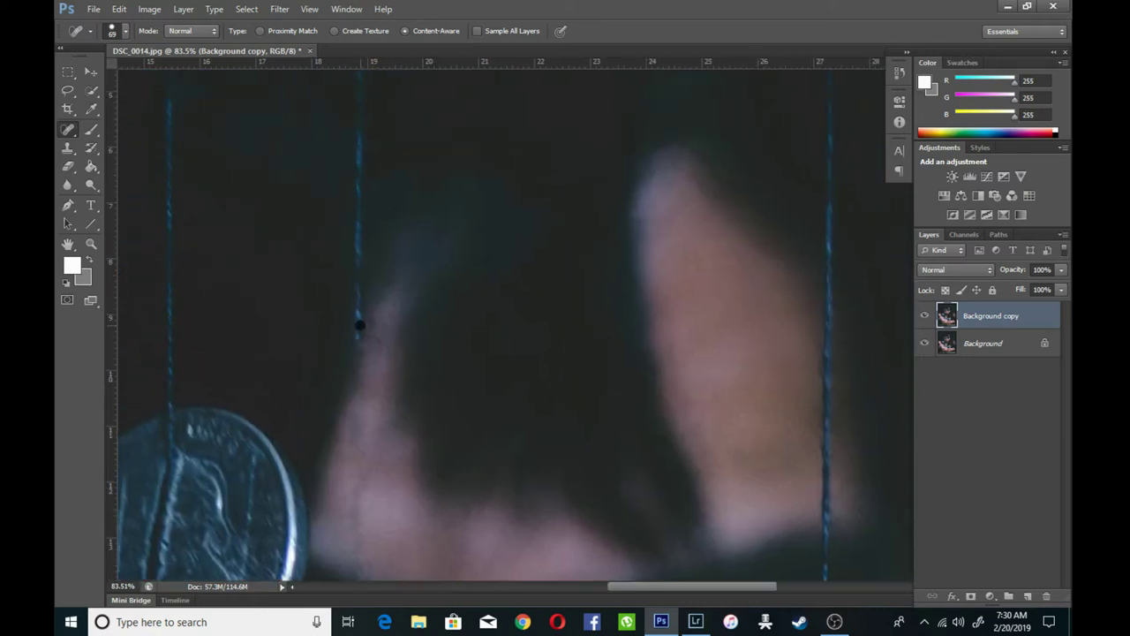
mouse_move(359, 236)
mouse_down()
mouse_move(361, 150)
mouse_move(360, 336)
mouse_move(360, 203)
mouse_up()
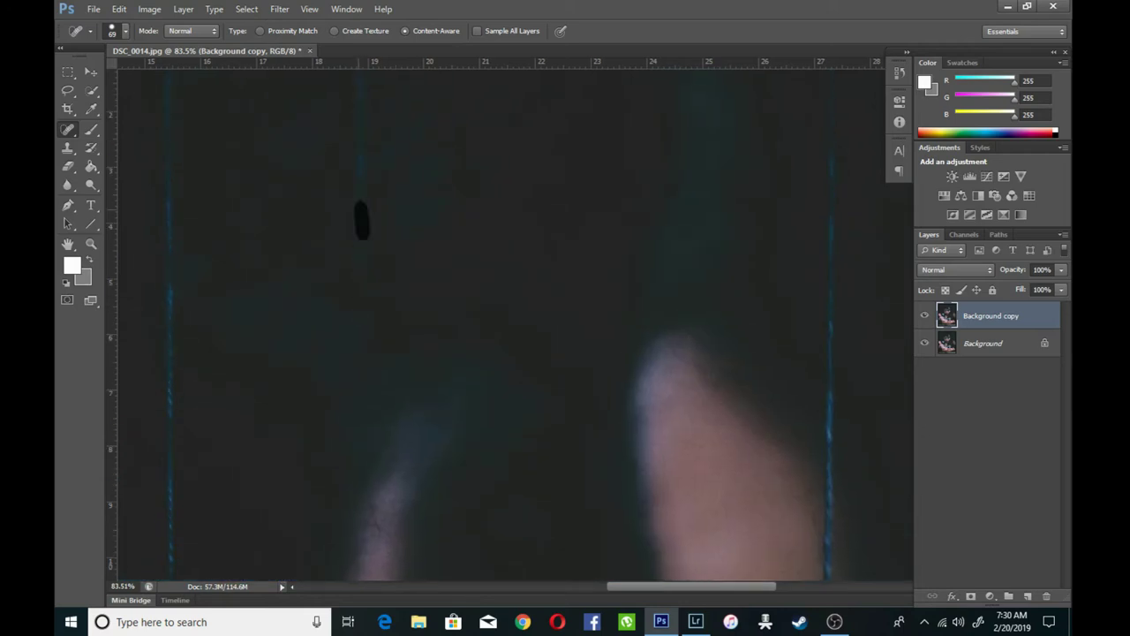
drag(360, 264, 345, 468)
drag(345, 305, 344, 242)
Step: With the Patch Tool, patch the marks between the eyebrows and beside the nostril
right_click(68, 129)
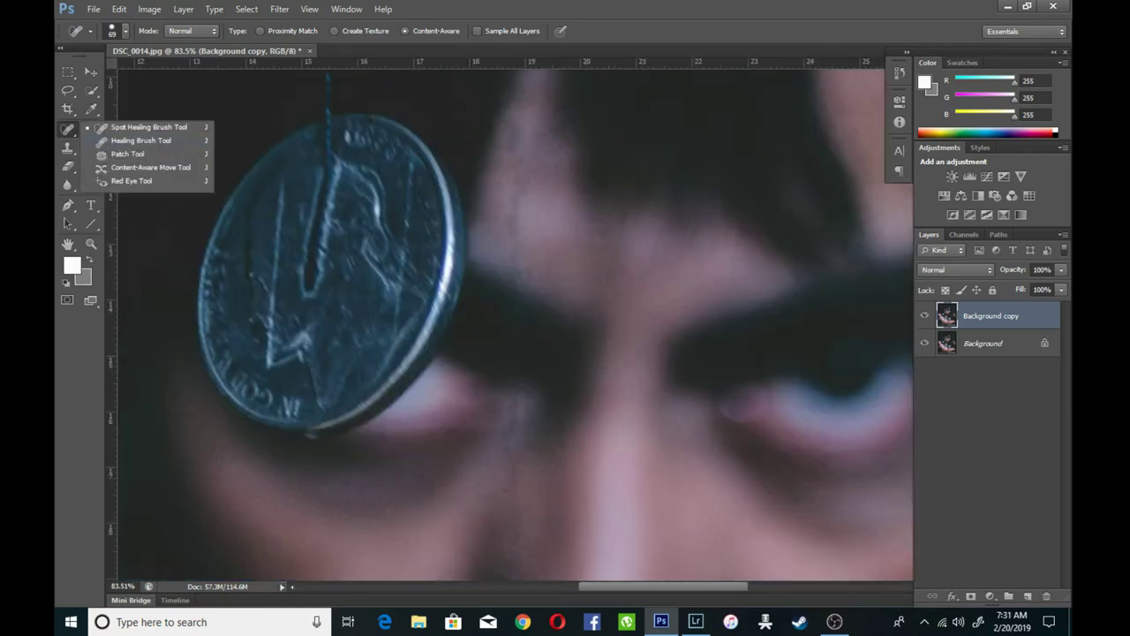
click(115, 152)
mouse_move(503, 157)
mouse_down()
mouse_move(515, 164)
mouse_move(515, 231)
mouse_up()
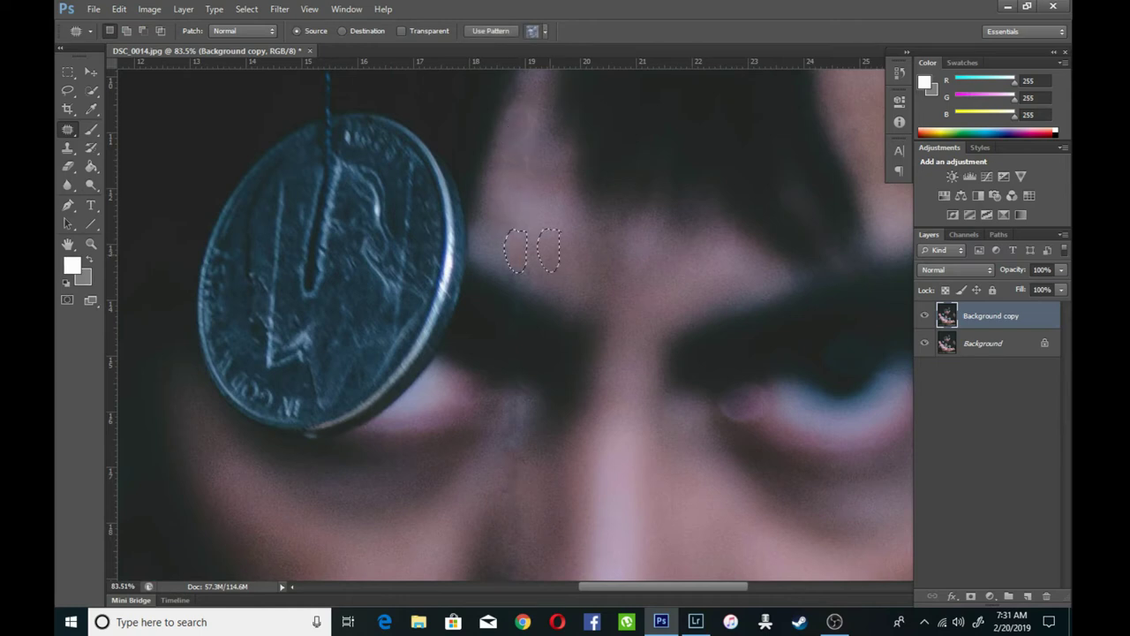
scroll(518, 260, down, 3)
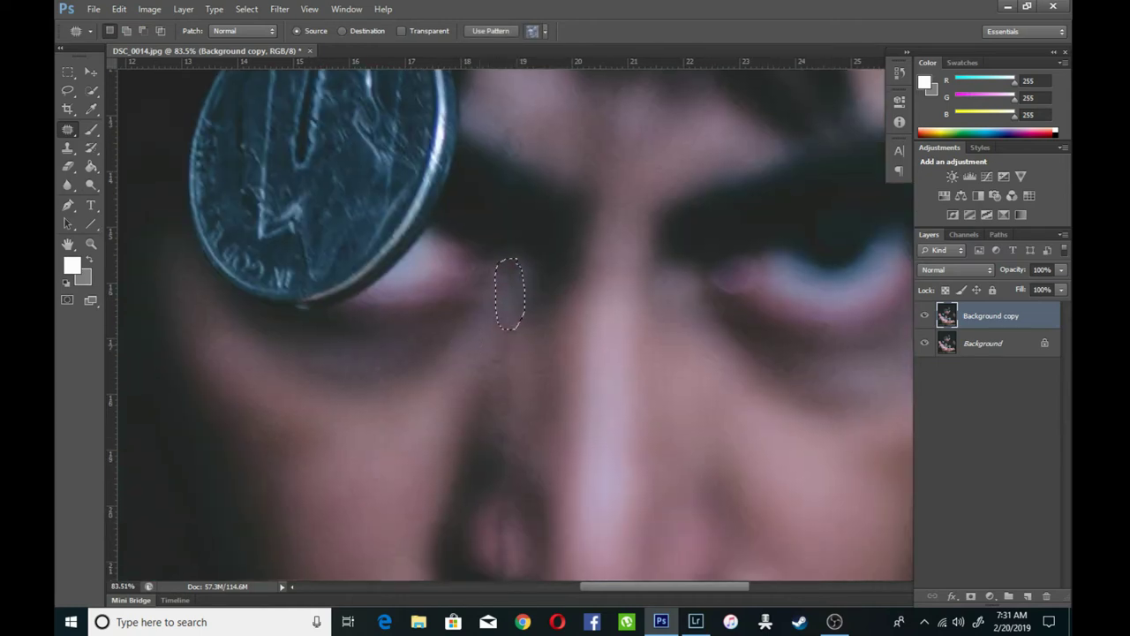
mouse_move(505, 382)
mouse_down()
mouse_move(513, 332)
mouse_move(516, 402)
mouse_up()
scroll(521, 401, down, 4)
drag(525, 345, 521, 351)
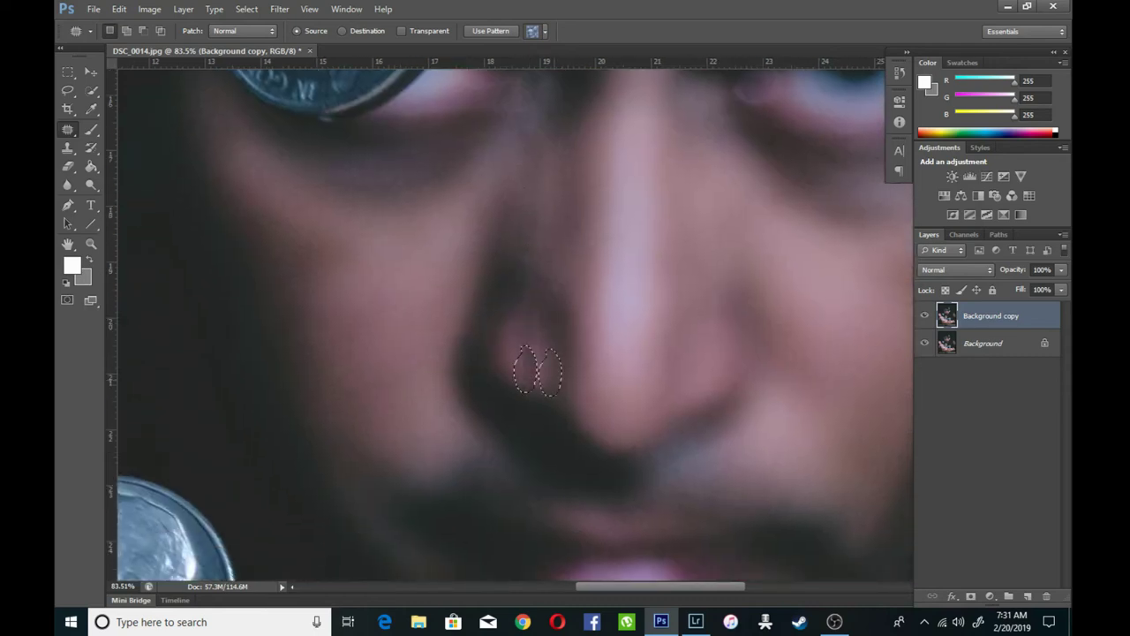
Step: Clear the patch selection, fit the photo on screen, and zoom in on the top coin
key(w)
key(ctrl+d)
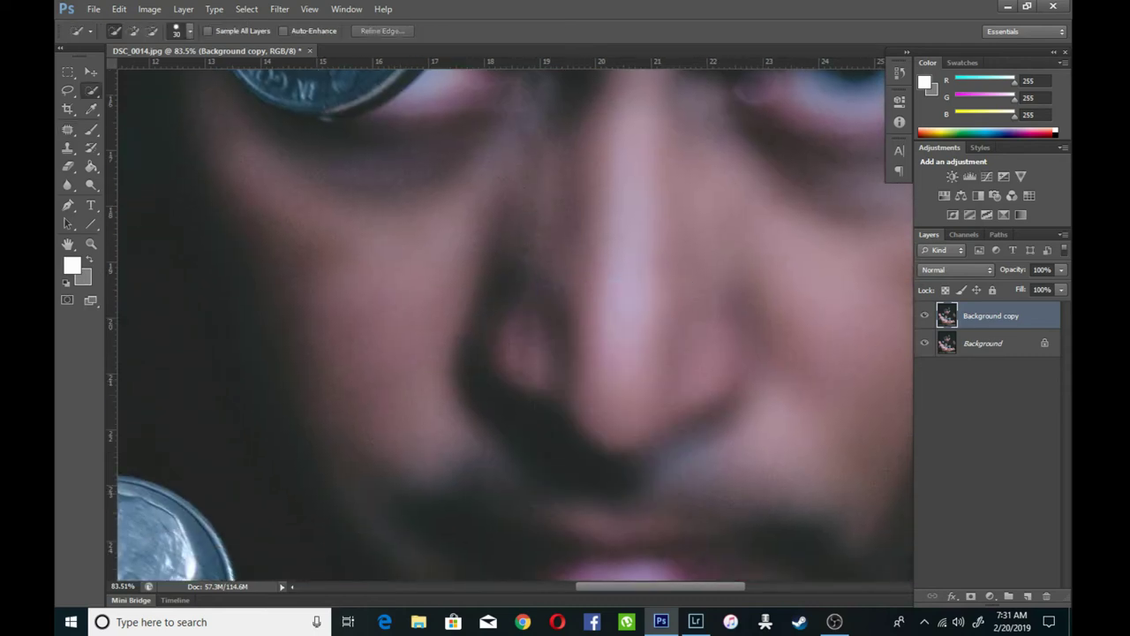
key(z)
key(ctrl+0)
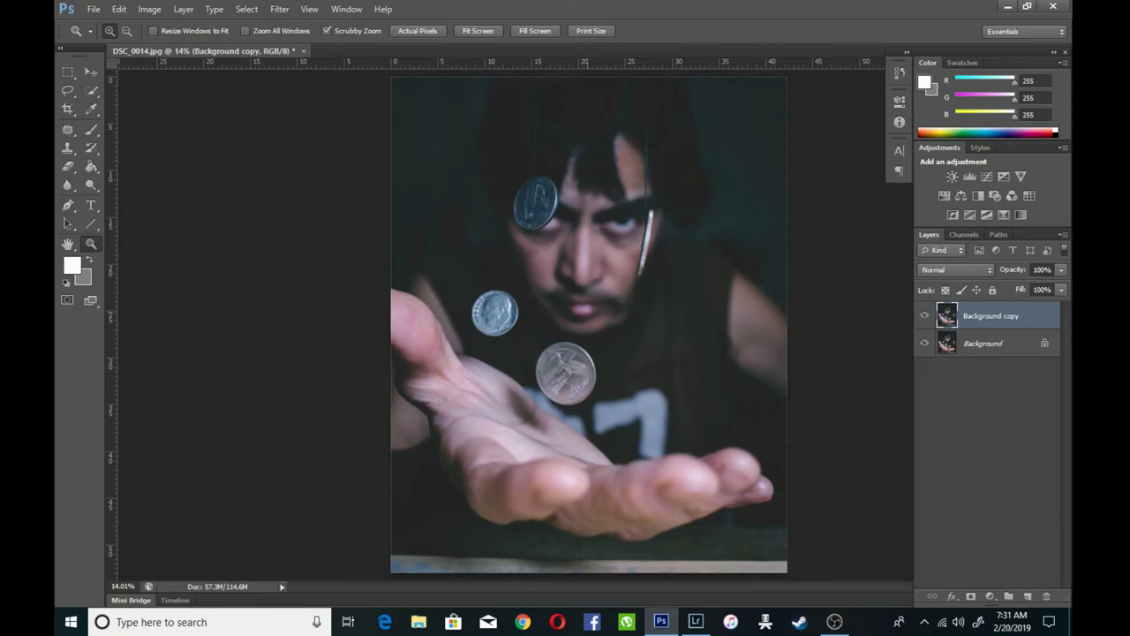
drag(525, 181, 565, 181)
Step: Patch the string across the top coin's face and top edge, then clear the selection
key(j)
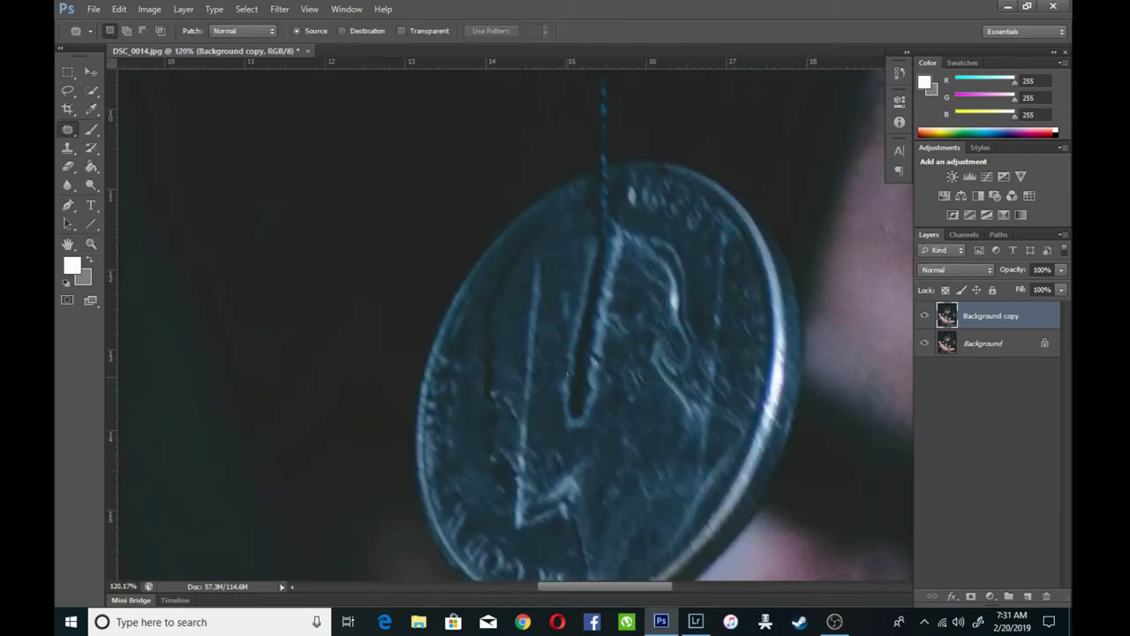
mouse_move(563, 371)
mouse_down()
mouse_move(591, 324)
mouse_move(491, 353)
mouse_up()
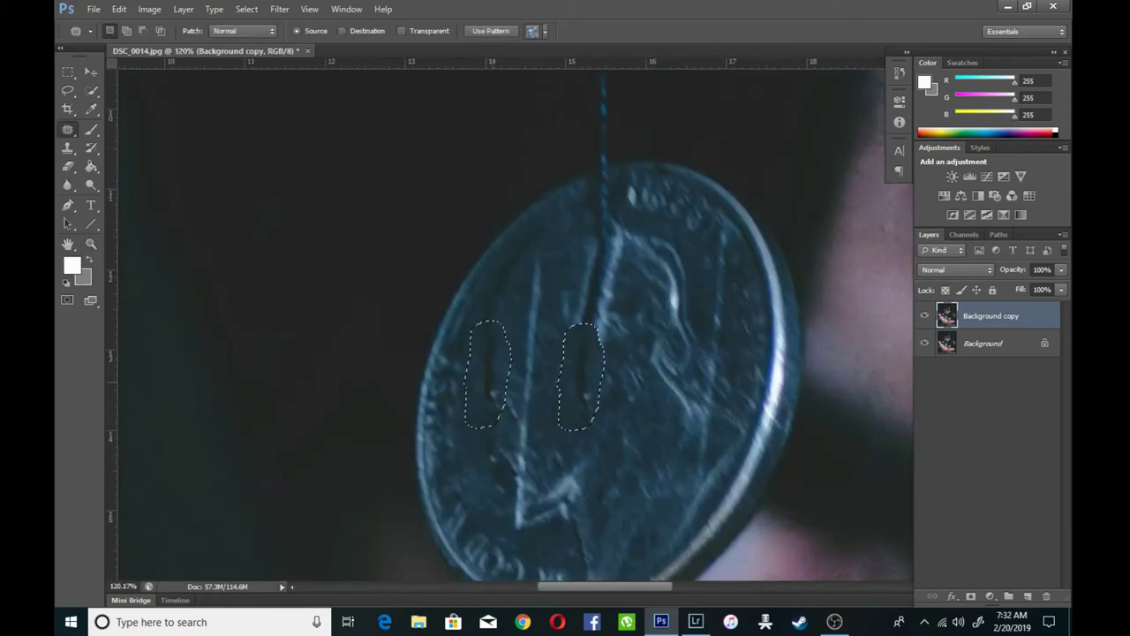
mouse_move(589, 243)
mouse_down()
mouse_move(579, 316)
mouse_move(608, 198)
mouse_up()
drag(605, 265, 557, 291)
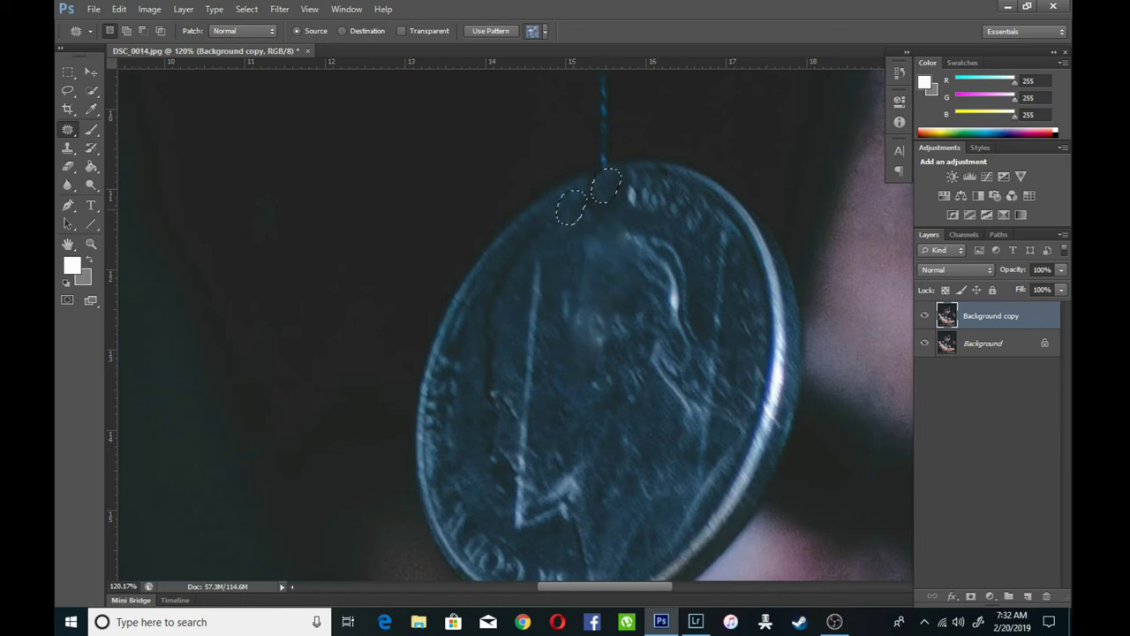
click(91, 109)
right_click(628, 174)
click(658, 183)
Step: Spot-heal the string up through the hair to the top edge, then zoom to the coin beside the face
key(j)
mouse_move(600, 199)
mouse_down()
mouse_move(553, 376)
mouse_move(556, 256)
mouse_up()
mouse_move(553, 201)
mouse_down()
mouse_move(558, 140)
mouse_move(610, 426)
mouse_up()
mouse_move(567, 265)
mouse_down()
mouse_move(568, 340)
mouse_move(558, 142)
mouse_up()
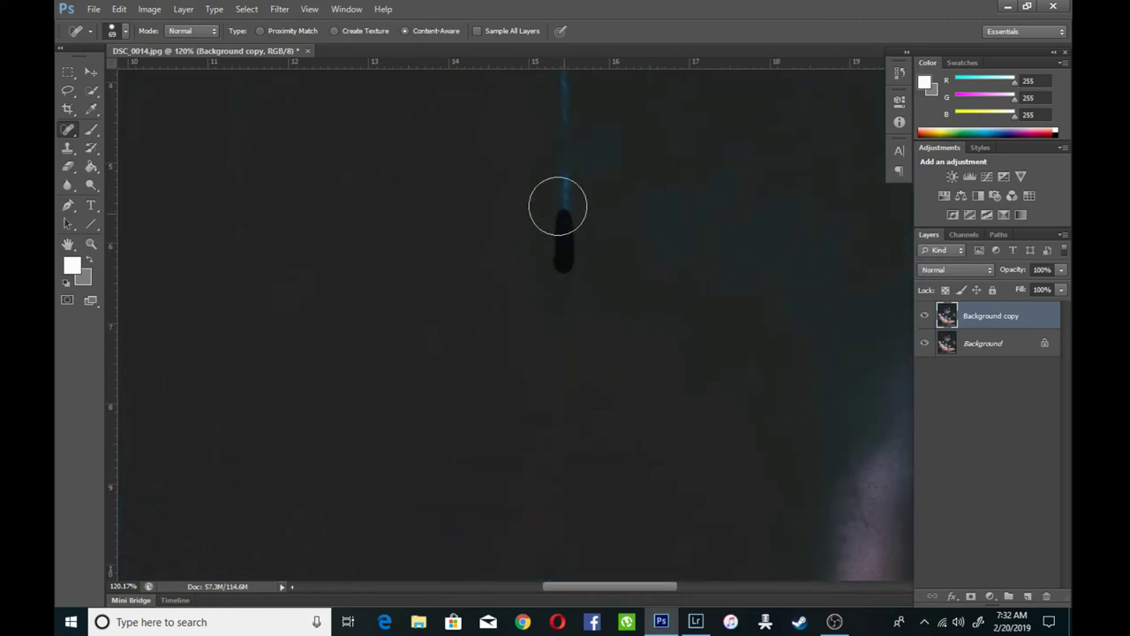
drag(574, 402, 554, 190)
scroll(565, 388, up, 3)
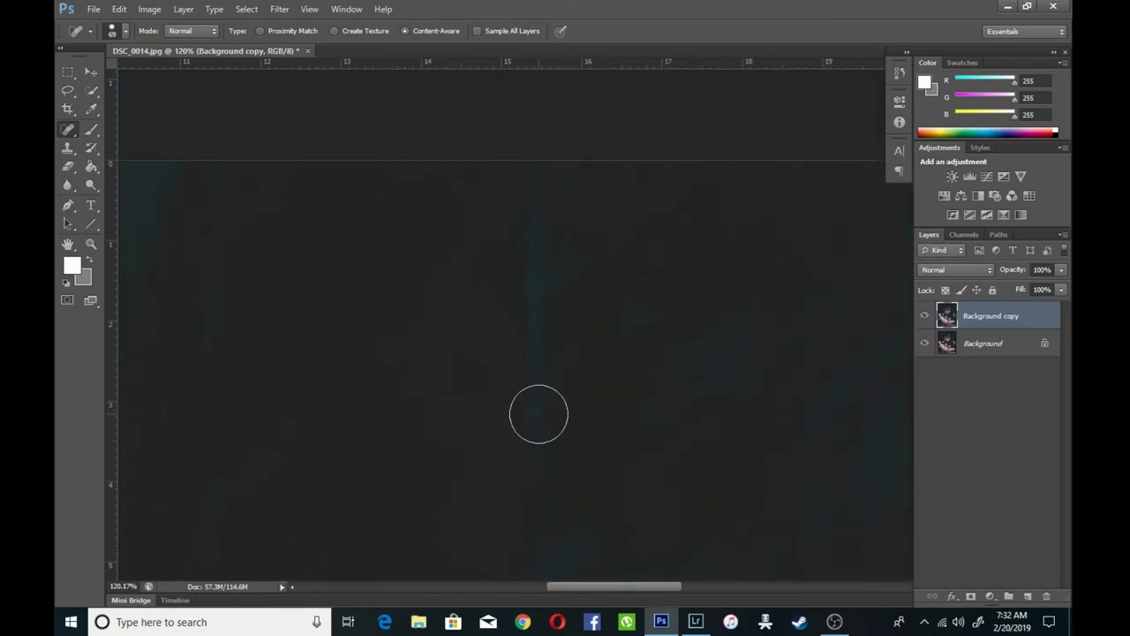
key(z)
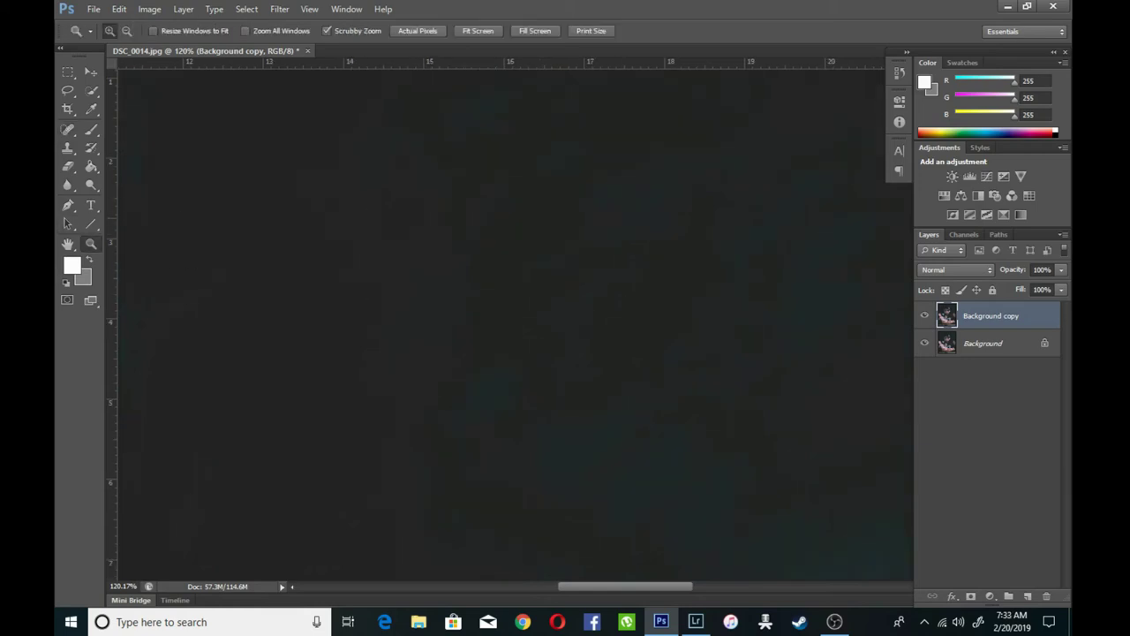
key(ctrl+0)
drag(675, 225, 750, 225)
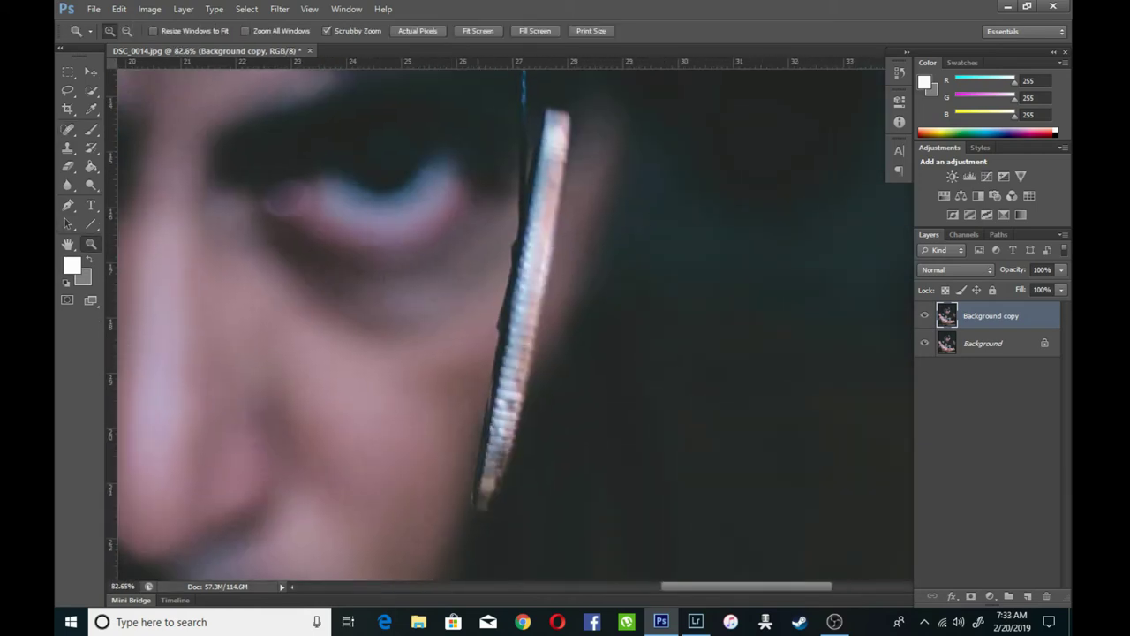
Step: Spot-heal marks on the edge-on coin's rim, zooming closer onto the coin edge
key(j)
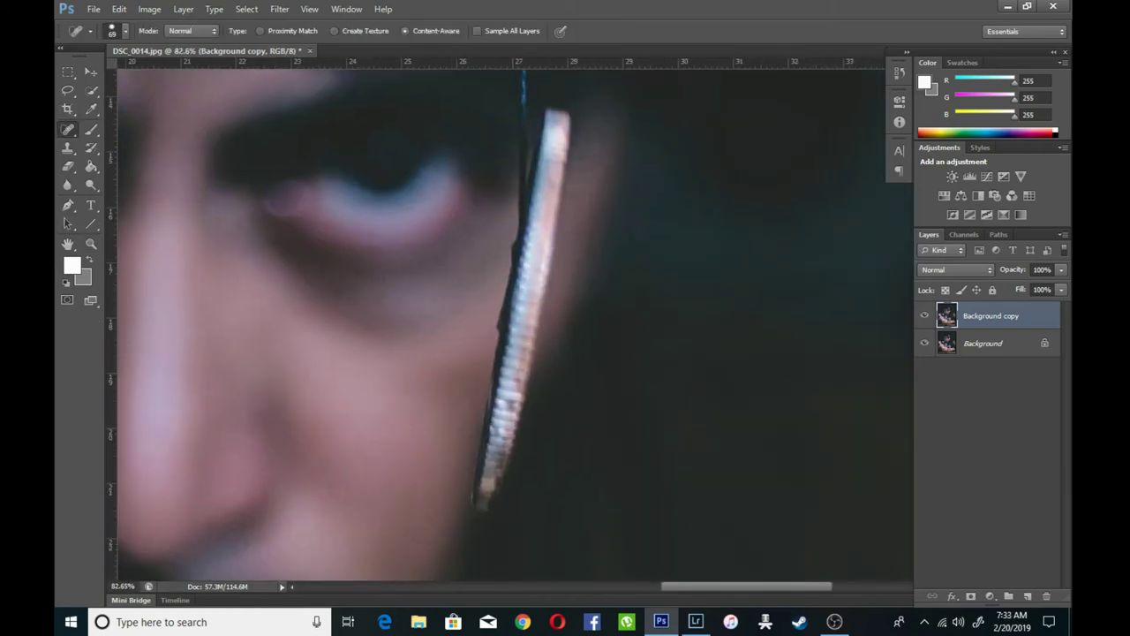
right_click(521, 212)
mouse_move(539, 262)
mouse_down()
mouse_move(494, 298)
mouse_move(565, 313)
mouse_up()
key(z)
drag(495, 371, 515, 238)
key(j)
drag(452, 413, 485, 287)
Step: Resize the healing brush to 10 px, then 26 px, and heal down the coin's left edge
right_click(477, 389)
text(10)
key(Return)
right_click(476, 349)
text(26)
key(Return)
drag(475, 326, 473, 344)
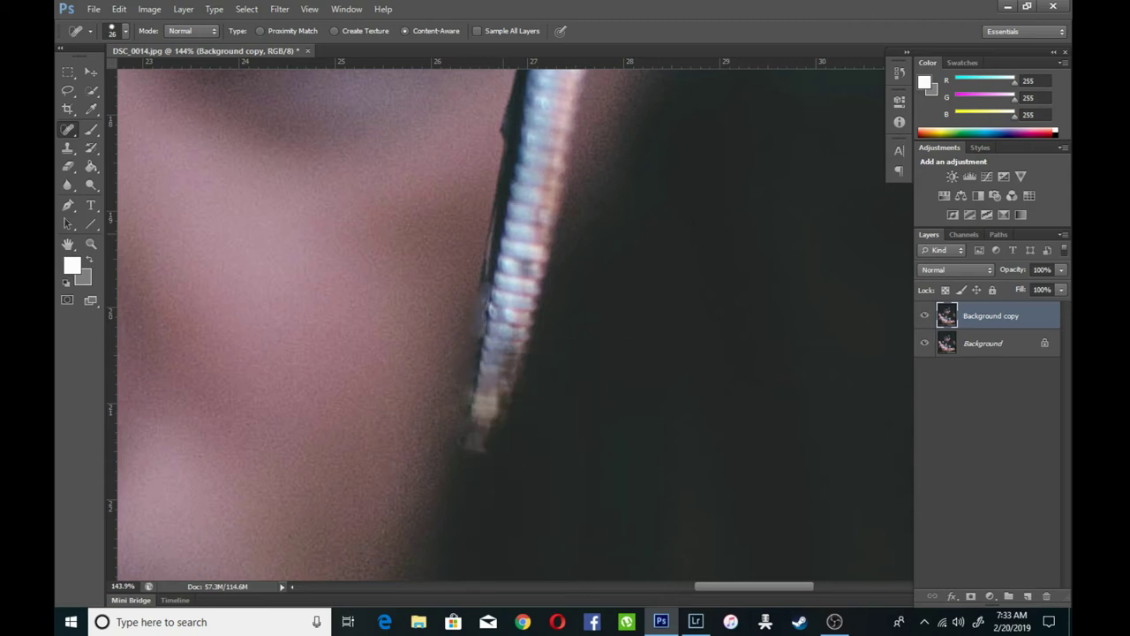
Step: With the Patch tool, outline the string on the coin's left edge and replace it with nearby background
right_click(68, 129)
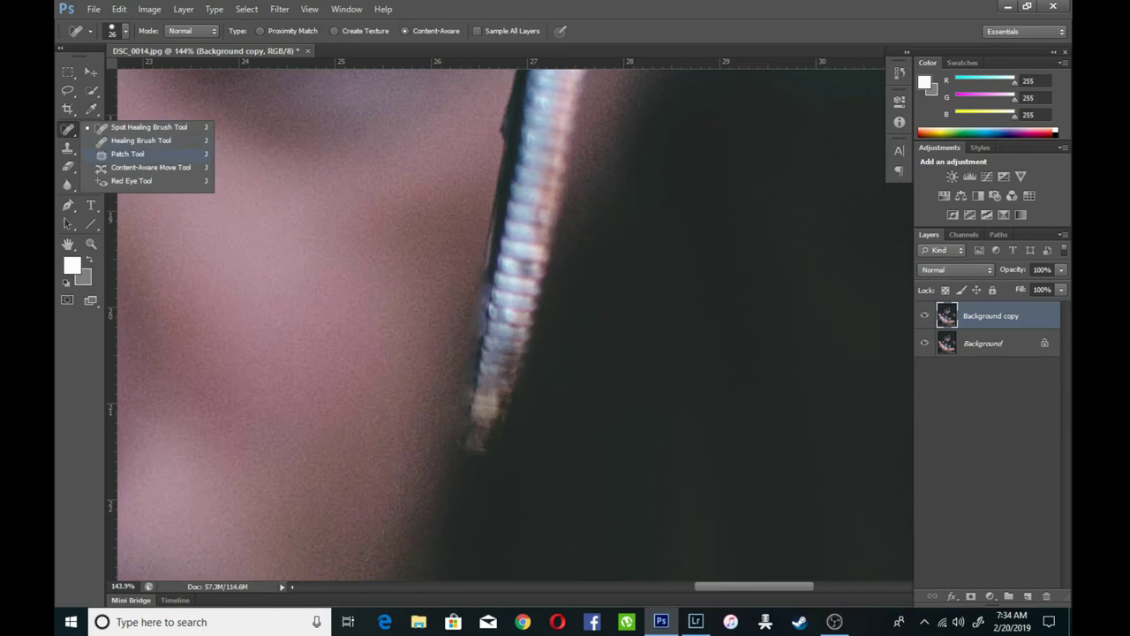
click(115, 151)
drag(488, 300, 484, 280)
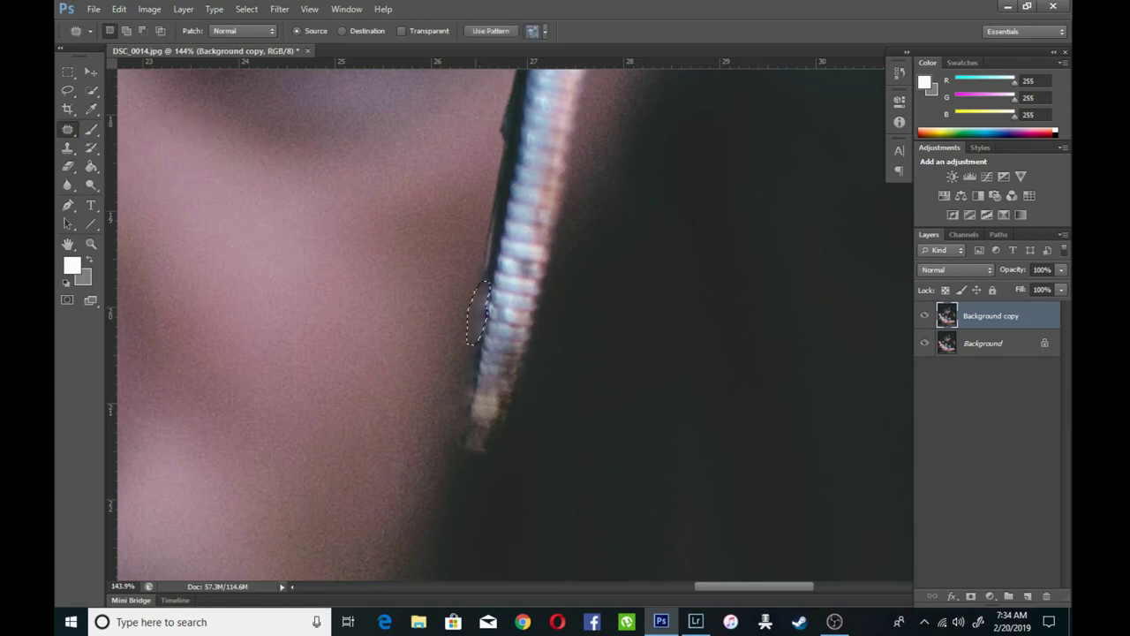
mouse_move(485, 226)
mouse_down()
mouse_move(509, 214)
mouse_move(473, 332)
mouse_move(484, 280)
mouse_up()
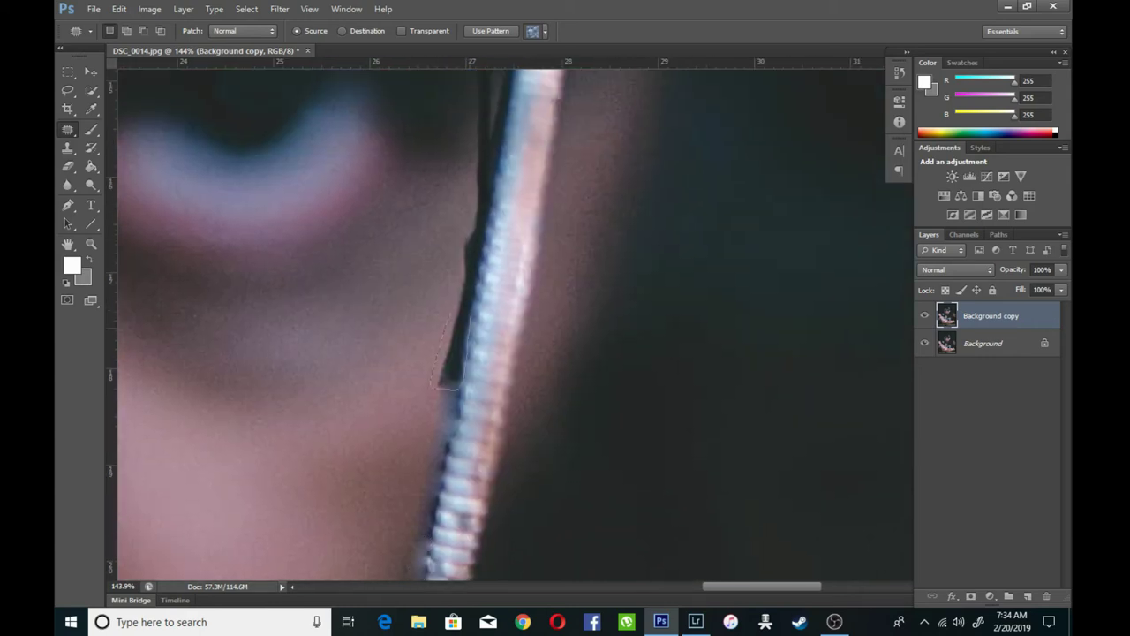
drag(446, 353, 428, 348)
drag(481, 167, 464, 287)
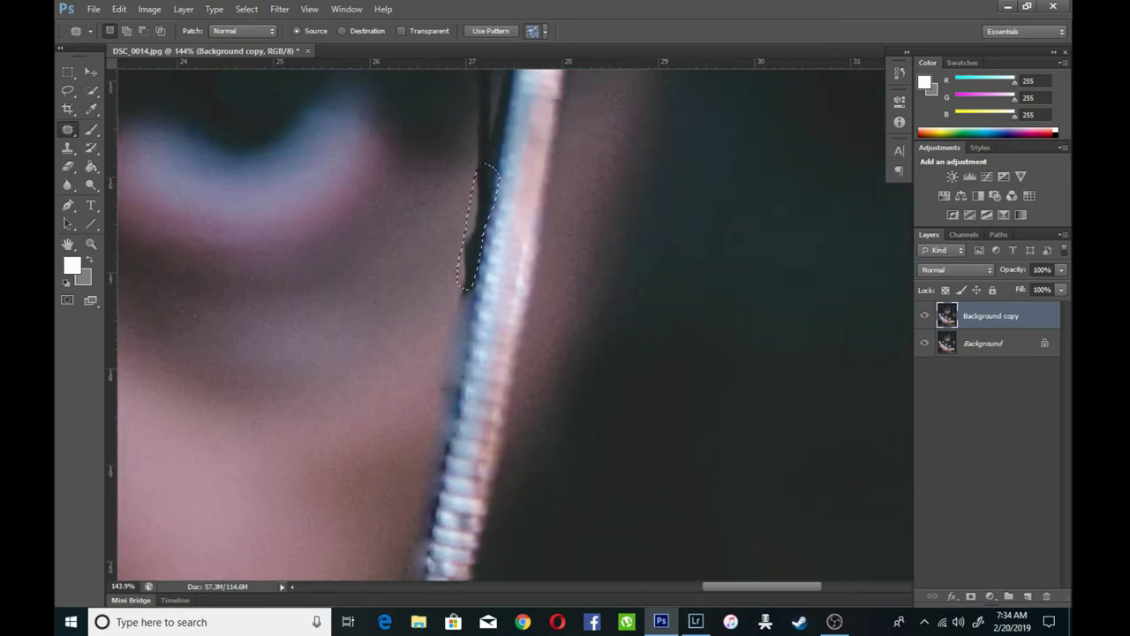
drag(477, 225, 432, 256)
Step: Dismiss the no-pixels warning, re-outline the remaining string beside the coin, then deselect
key(Return)
drag(483, 209, 477, 272)
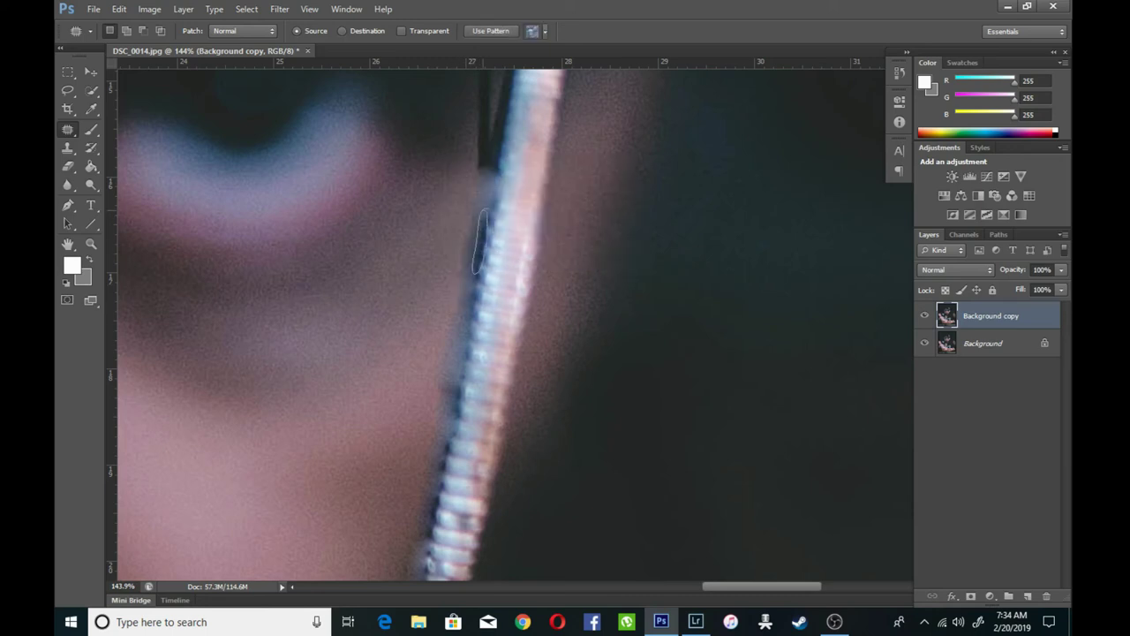
scroll(477, 265, up, 3)
drag(468, 311, 466, 309)
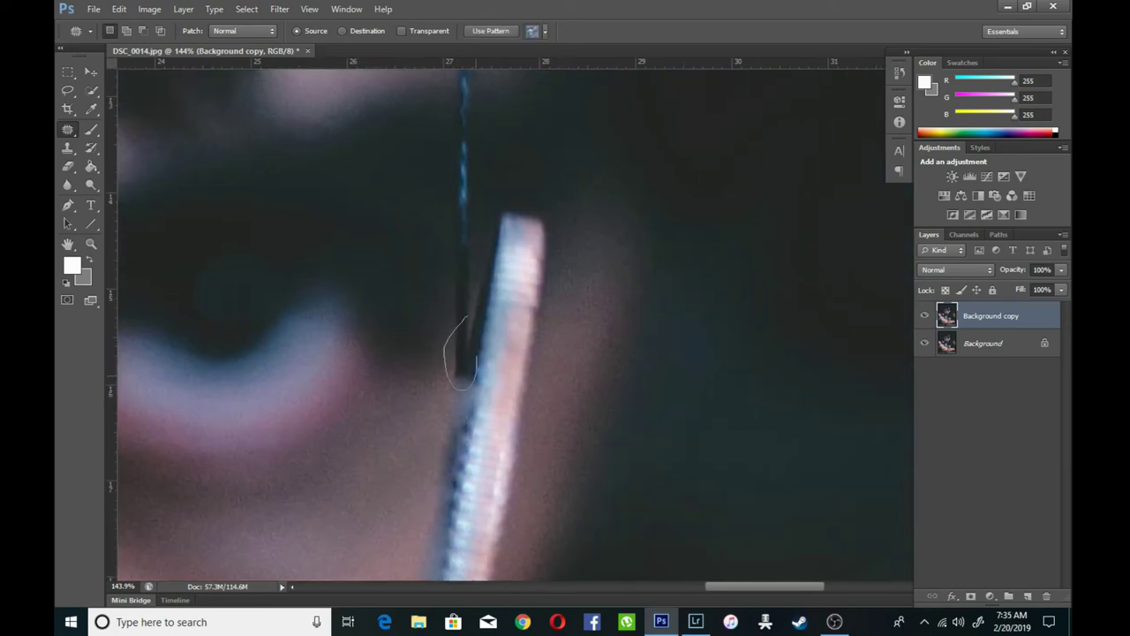
key(shift+j)
key(shift+j)
key(ctrl+d)
key(shift+j)
Step: Zoom in on the eye and the string above the sideways coin, with the Spot Healing Brush active
key(z)
key(ctrl+0)
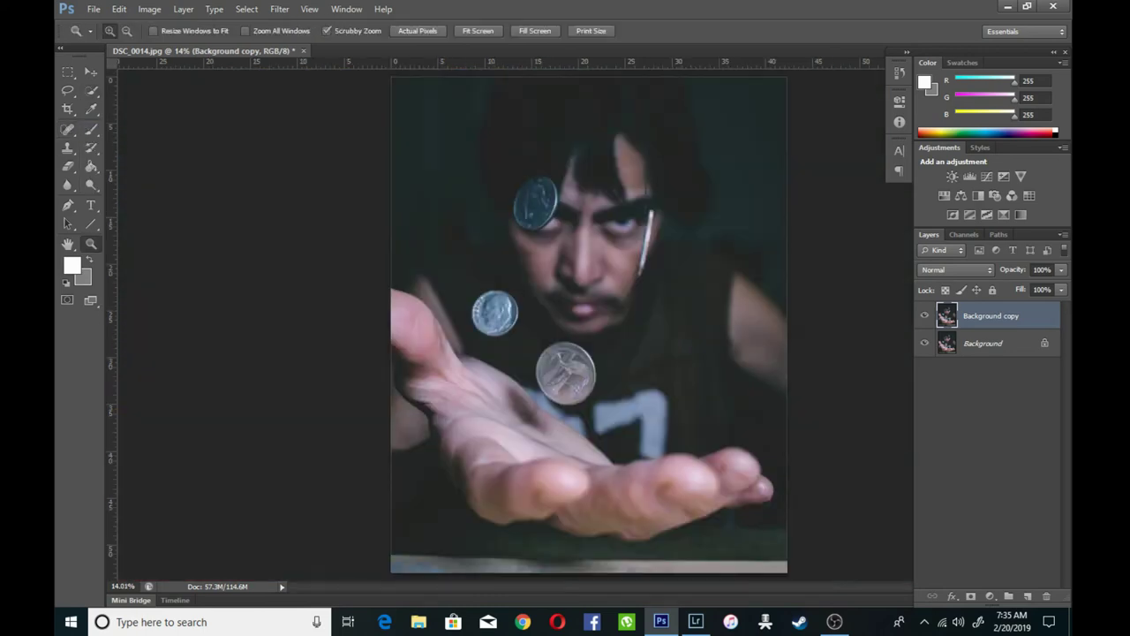
drag(658, 225, 706, 225)
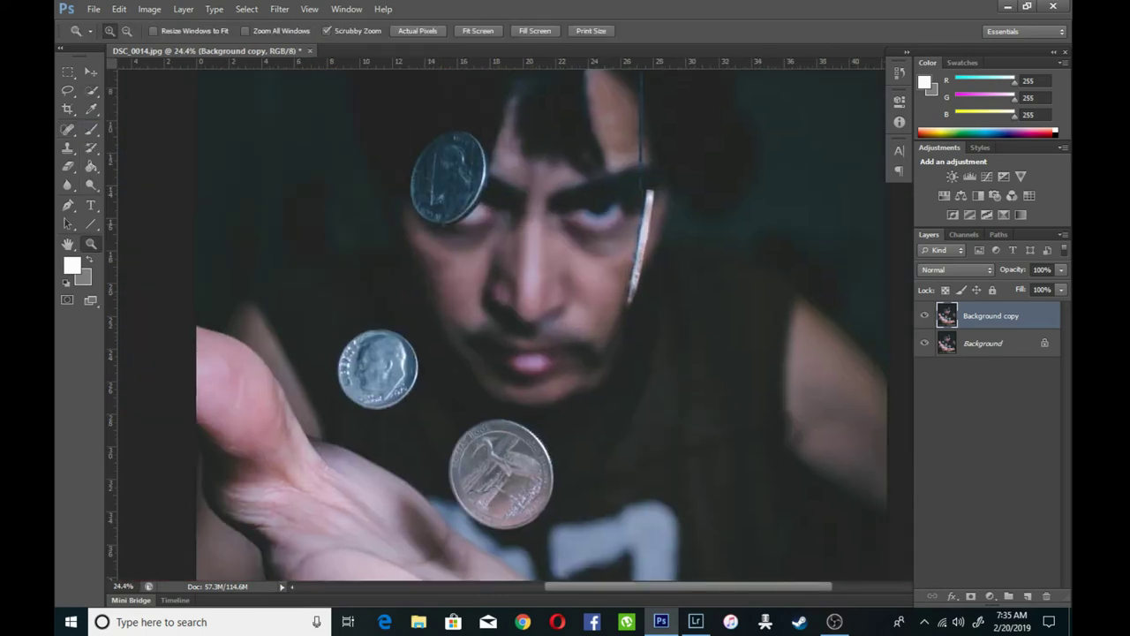
key(j)
key(z)
drag(750, 79, 812, 79)
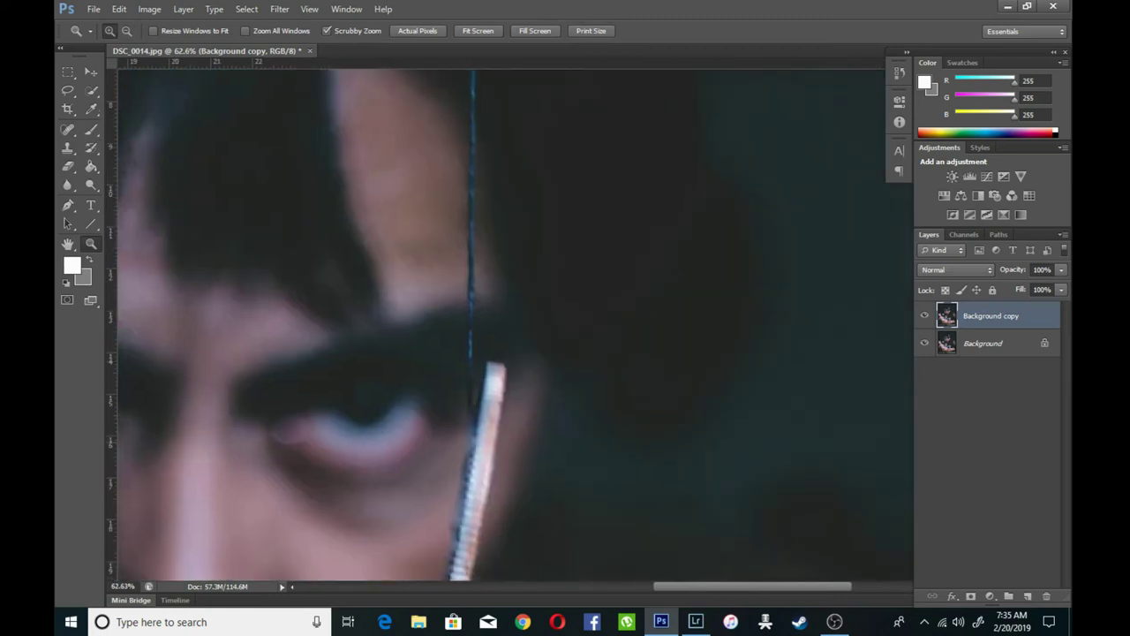
key(j)
right_click(468, 393)
key(Return)
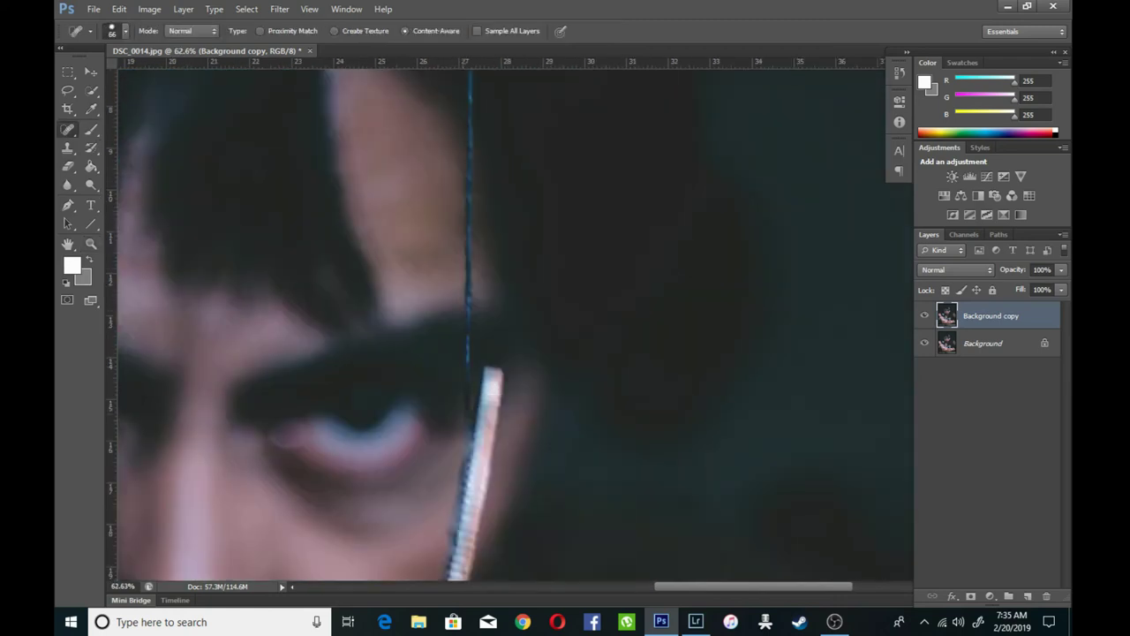
Step: Spot-heal the string hanging above the coin, up to its highest stretch
drag(468, 402, 468, 208)
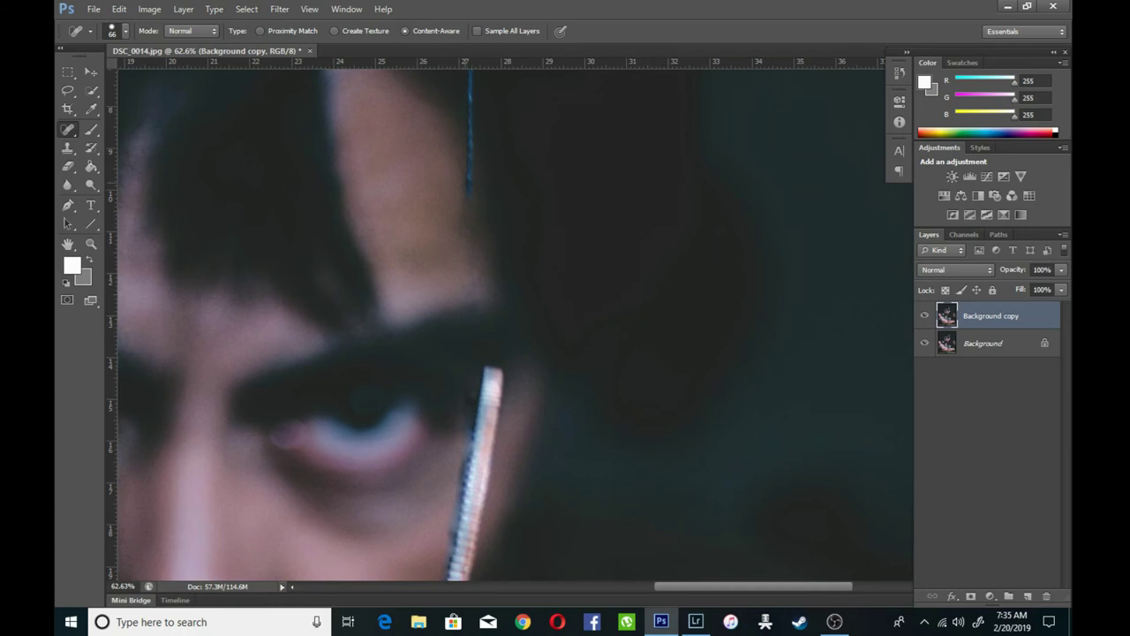
mouse_move(471, 142)
mouse_down()
mouse_move(465, 362)
mouse_move(466, 170)
mouse_move(474, 316)
mouse_move(479, 180)
mouse_up()
drag(457, 574, 474, 203)
drag(469, 391, 491, 305)
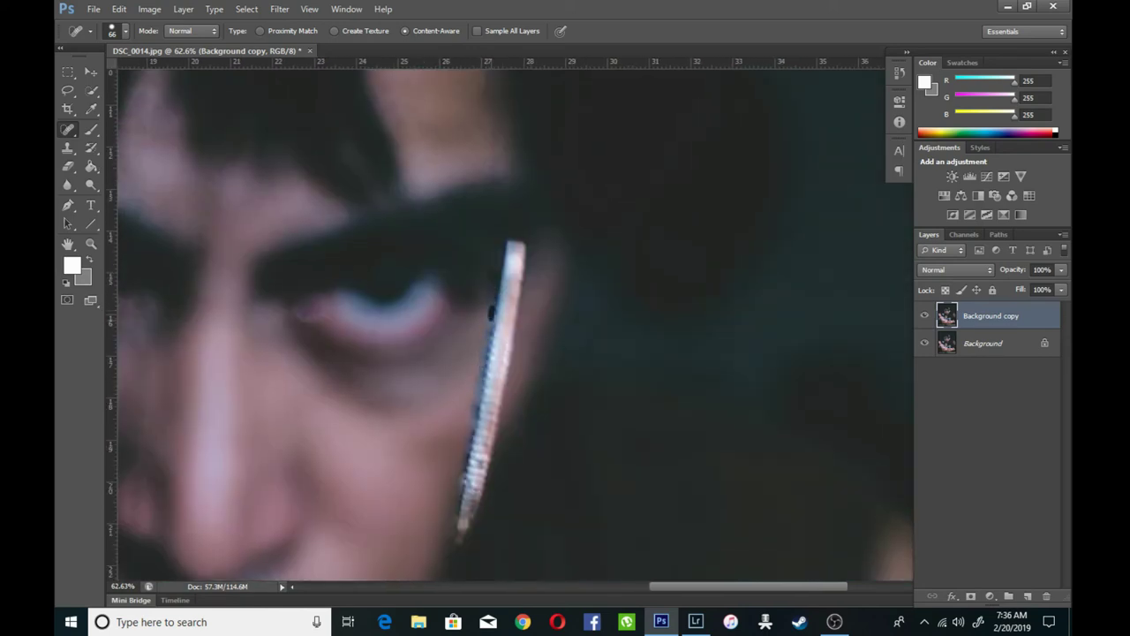
Step: Spot-heal small spots along the coin's edge down to its lower tip
drag(481, 348, 481, 353)
drag(470, 402, 475, 367)
drag(473, 426, 467, 458)
click(473, 388)
Step: Patch the rough coin edge with nearby texture using the Patch tool, then drop the selection
right_click(68, 129)
click(132, 164)
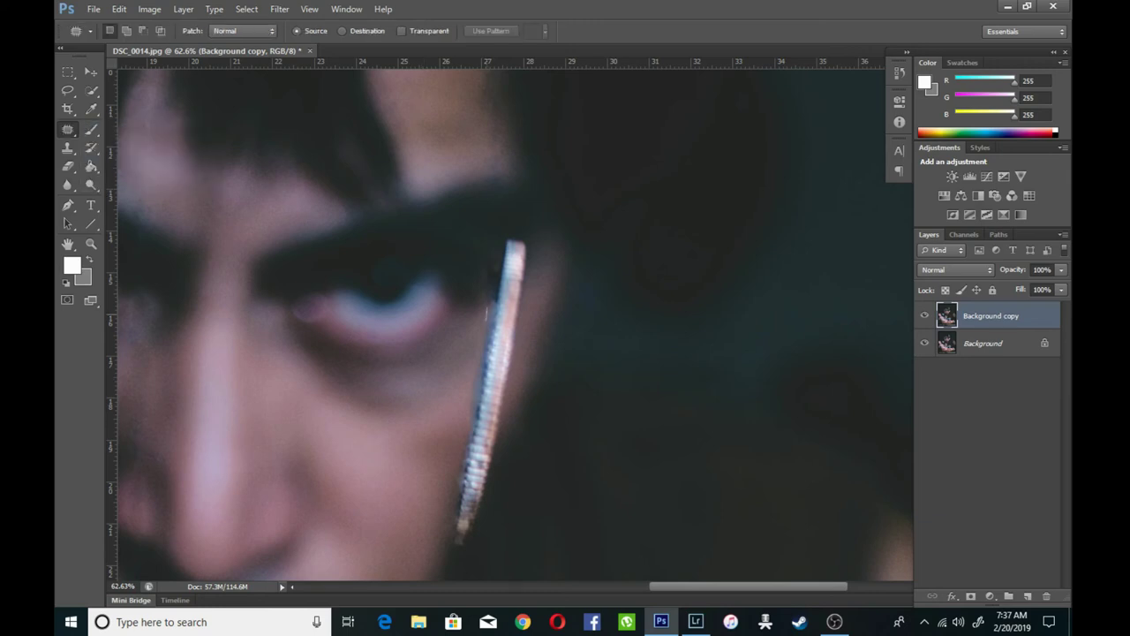
mouse_move(490, 305)
mouse_down()
mouse_move(488, 349)
mouse_move(527, 353)
mouse_up()
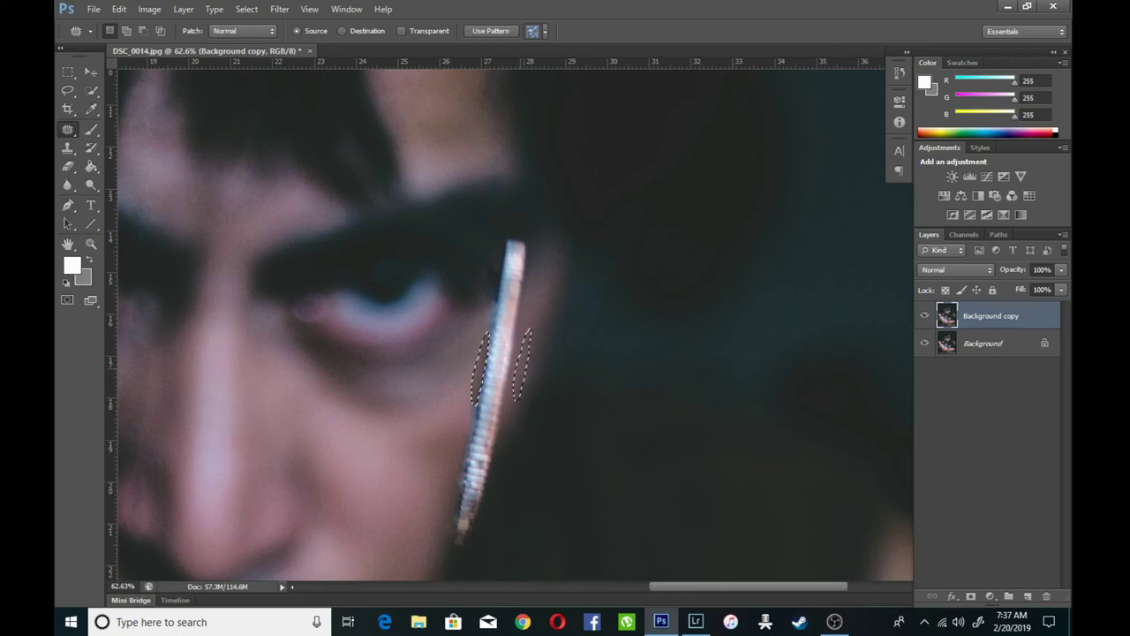
mouse_move(475, 389)
mouse_down()
mouse_move(440, 436)
mouse_move(465, 440)
mouse_up()
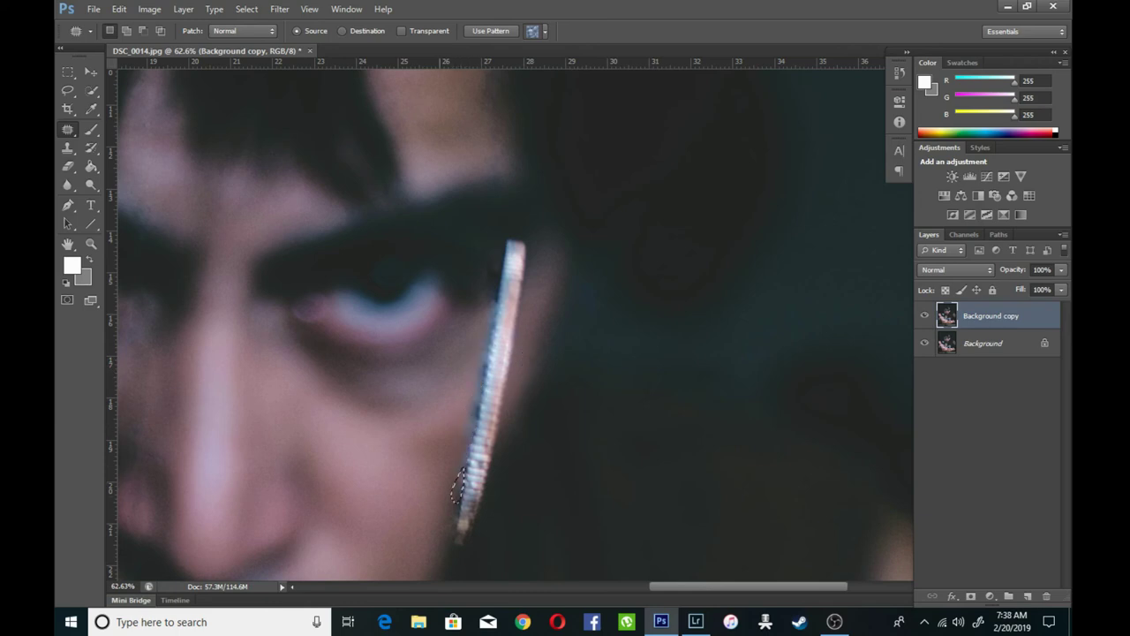
click(91, 90)
right_click(264, 184)
Step: Fit the photo, zoom in on the face, and apply a black-and-white Gradient Map
key(z)
right_click(372, 255)
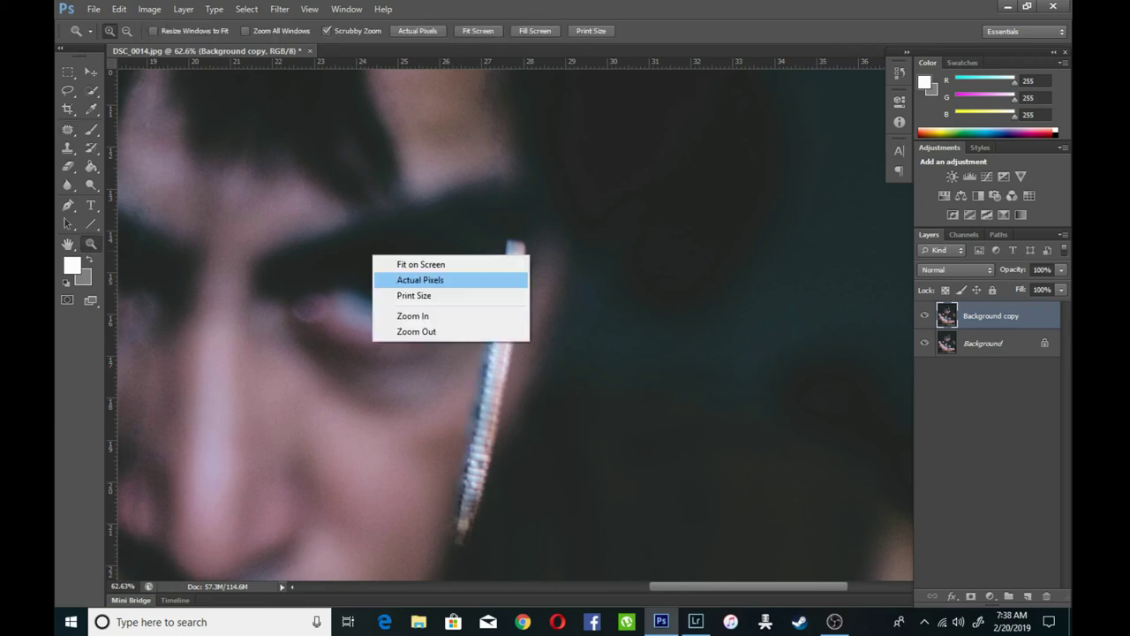
click(406, 262)
mouse_move(631, 239)
mouse_down()
mouse_move(680, 239)
mouse_move(654, 239)
mouse_up()
click(149, 9)
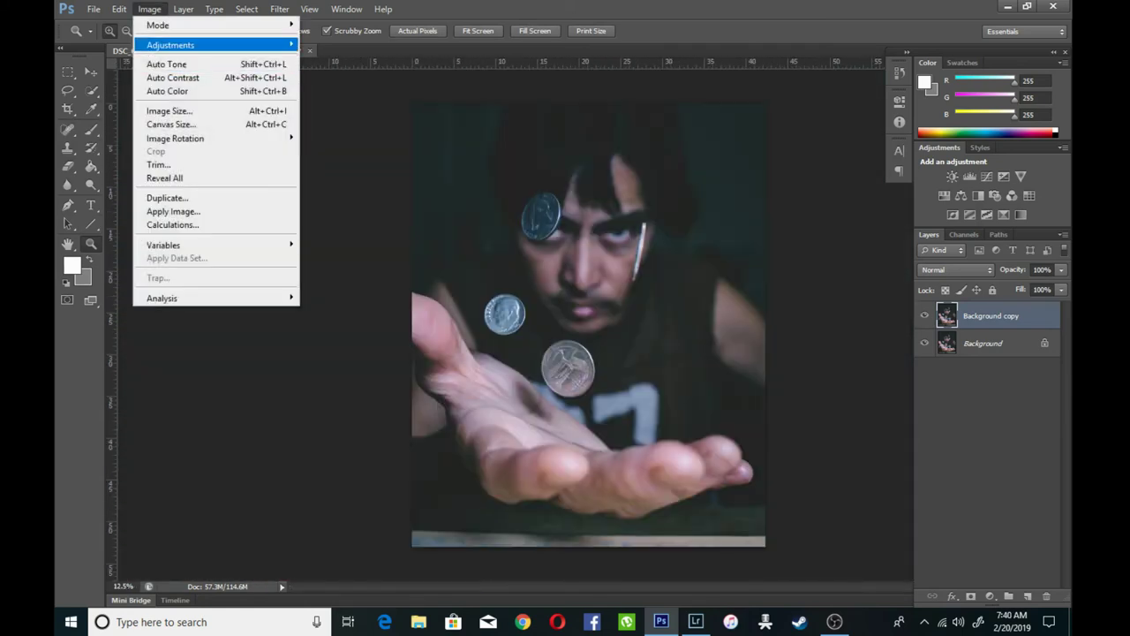
click(340, 245)
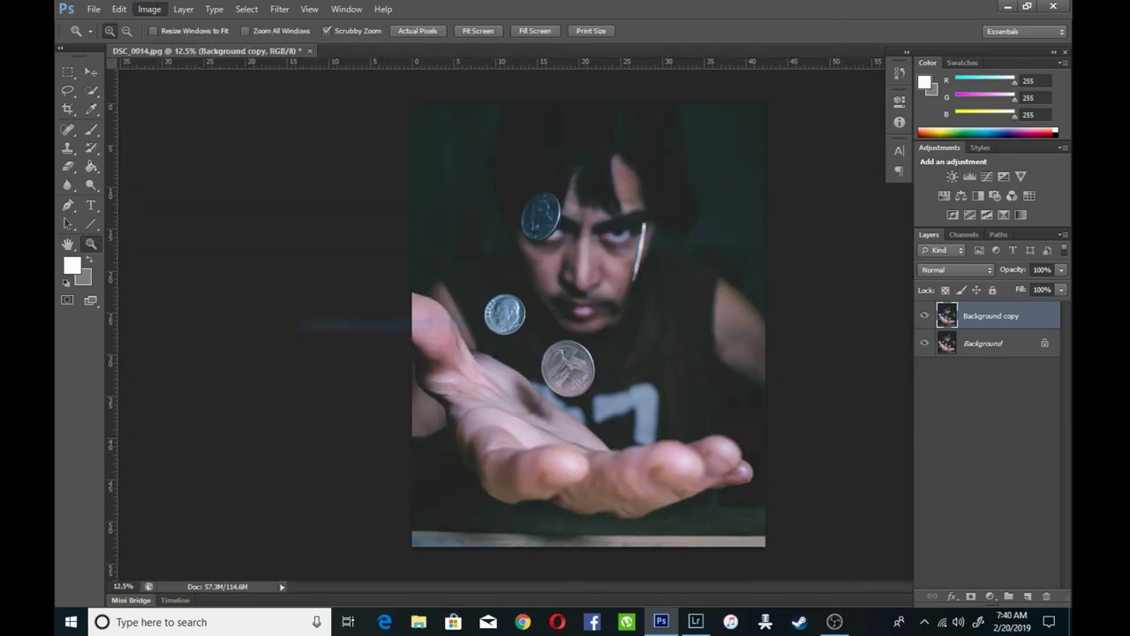
Step: Convert the layer for Smart Filters and apply a High Pass filter
click(279, 9)
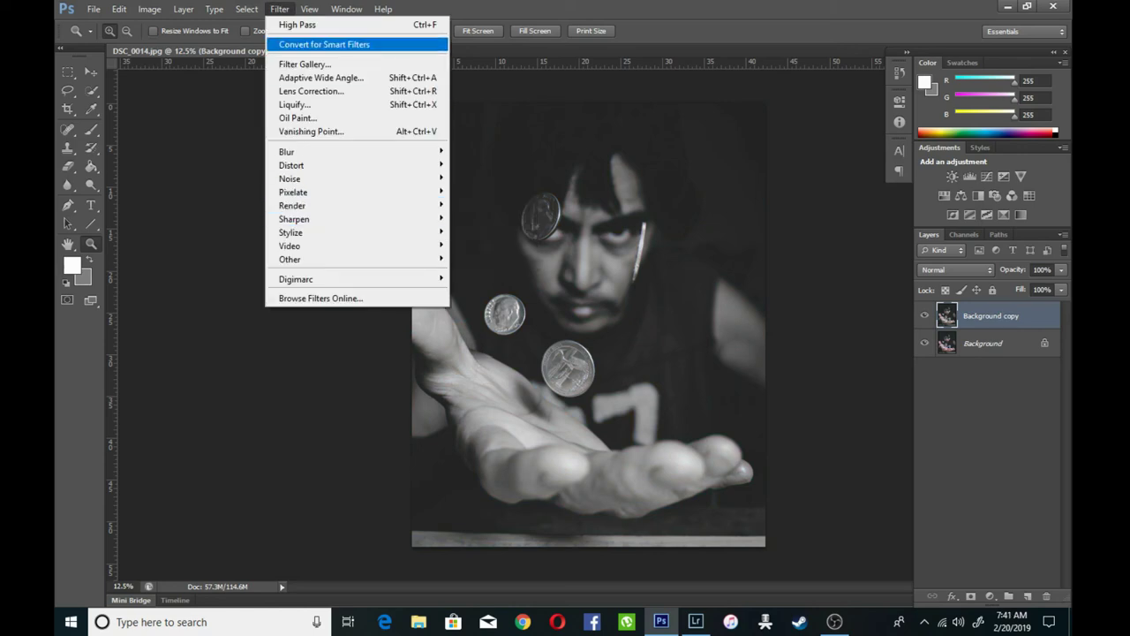
click(323, 45)
click(568, 230)
click(279, 9)
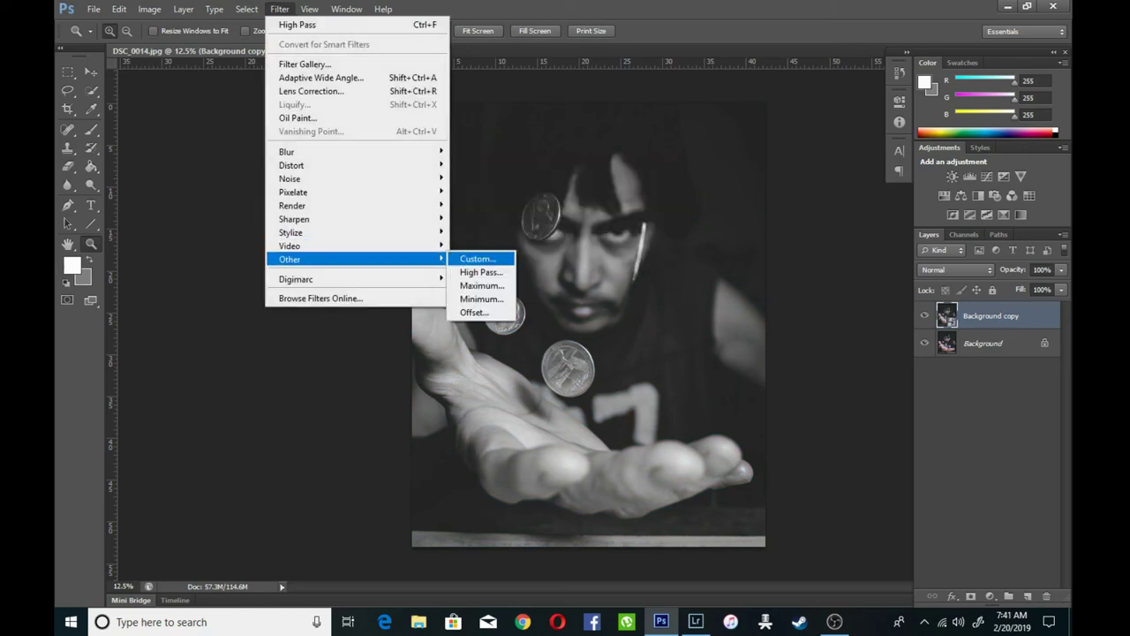
click(476, 259)
click(475, 131)
Step: Set the sharpening layer's blend mode to Overlay and add a black layer mask
click(956, 269)
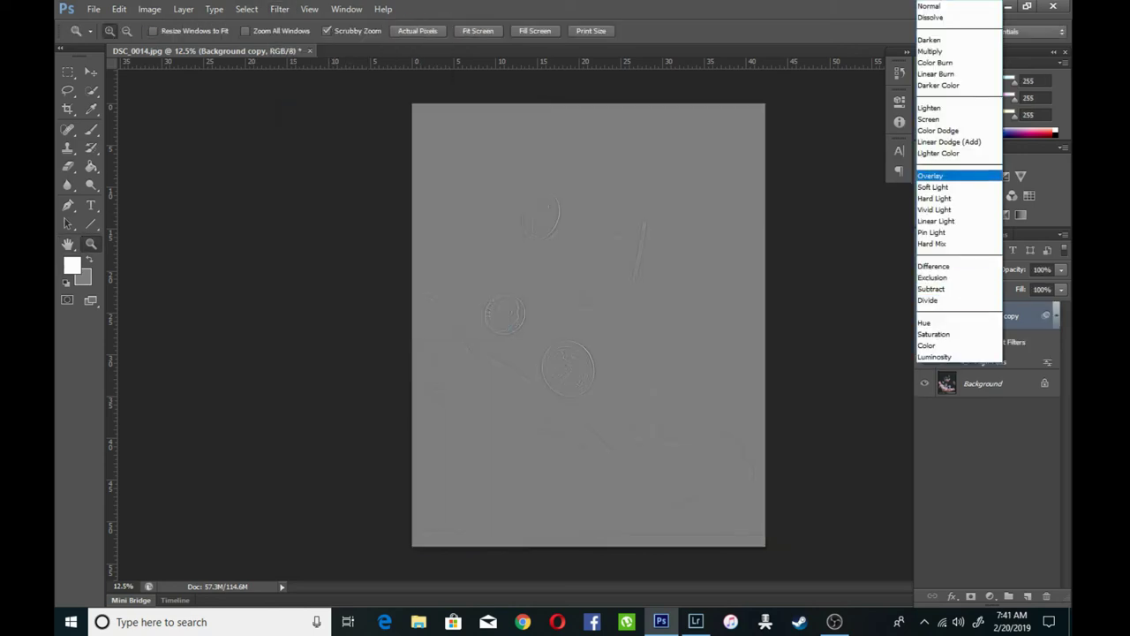
click(949, 176)
alt+click(972, 596)
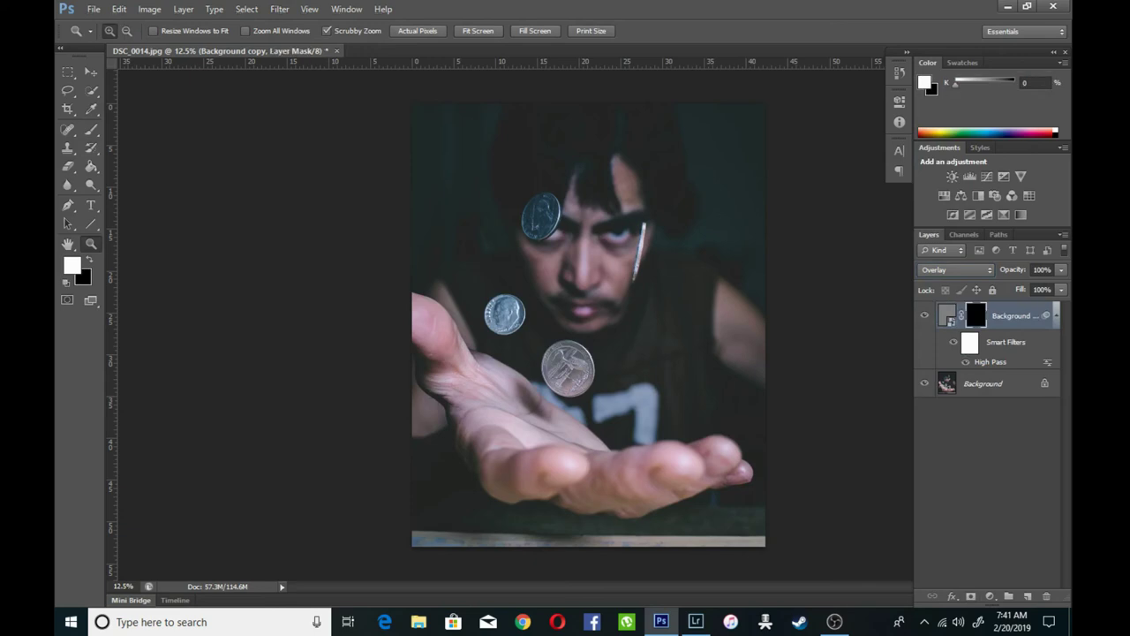
Step: Zoom in around the face and coins and set the Brush tool size to 70
drag(527, 201, 600, 202)
key(b)
right_click(569, 242)
key(Return)
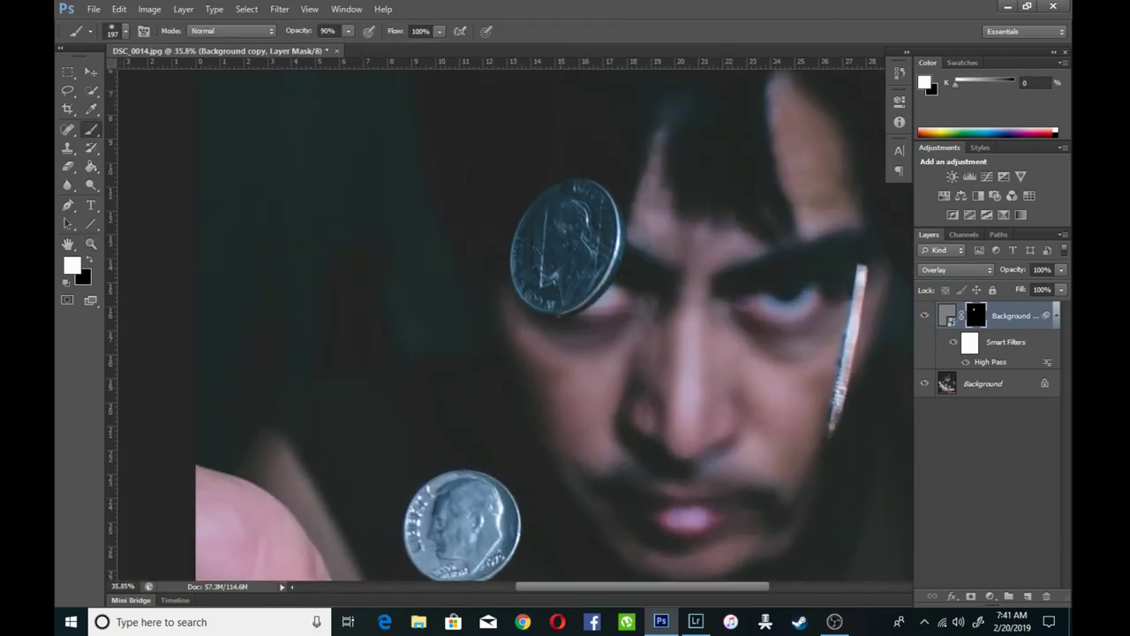
scroll(554, 324, down, 5)
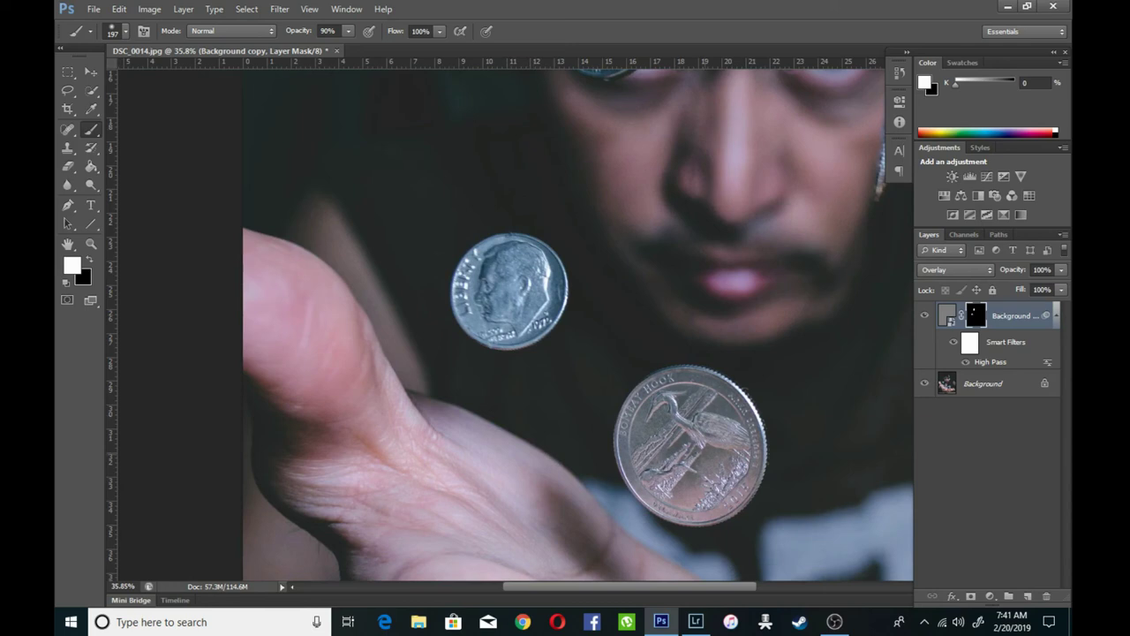
drag(265, 221, 609, 354)
right_click(526, 287)
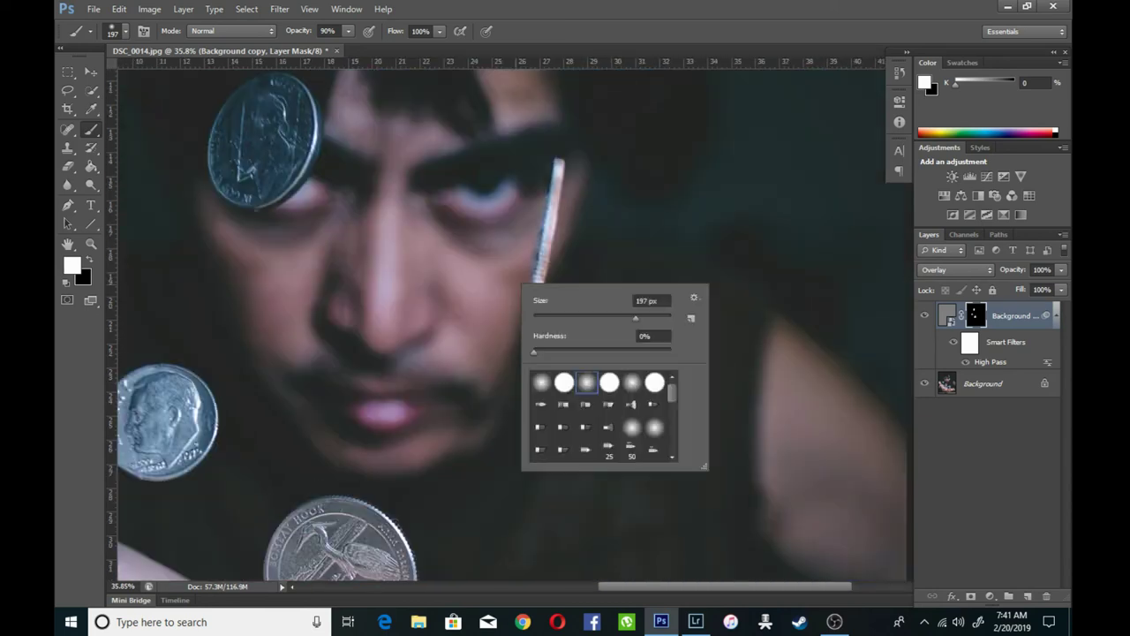
text(70)
key(Return)
Step: Switch to the Spot Healing Brush at size 43
key(j)
scroll(524, 186, up, 2)
right_click(535, 243)
text(43)
key(Return)
Step: Duplicate the Background layer to create Background copy 2
click(982, 383)
right_click(982, 383)
click(971, 399)
key(Return)
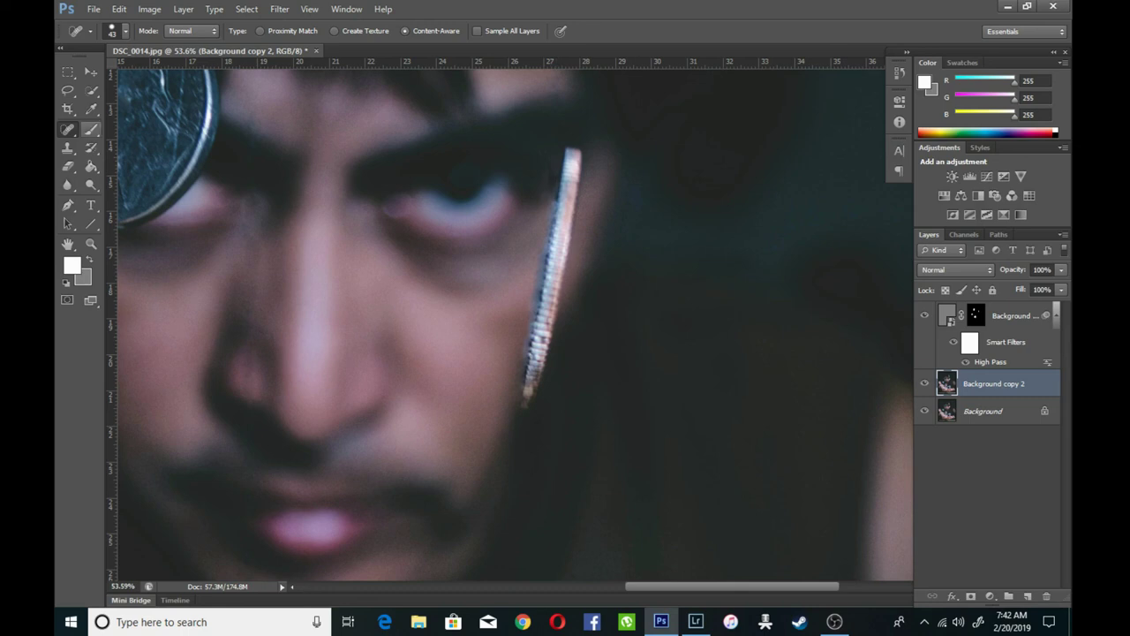
Step: With the Patch tool, replace small dark spots on the coin's left rim with nearby texture
right_click(68, 129)
click(133, 161)
drag(539, 252, 541, 250)
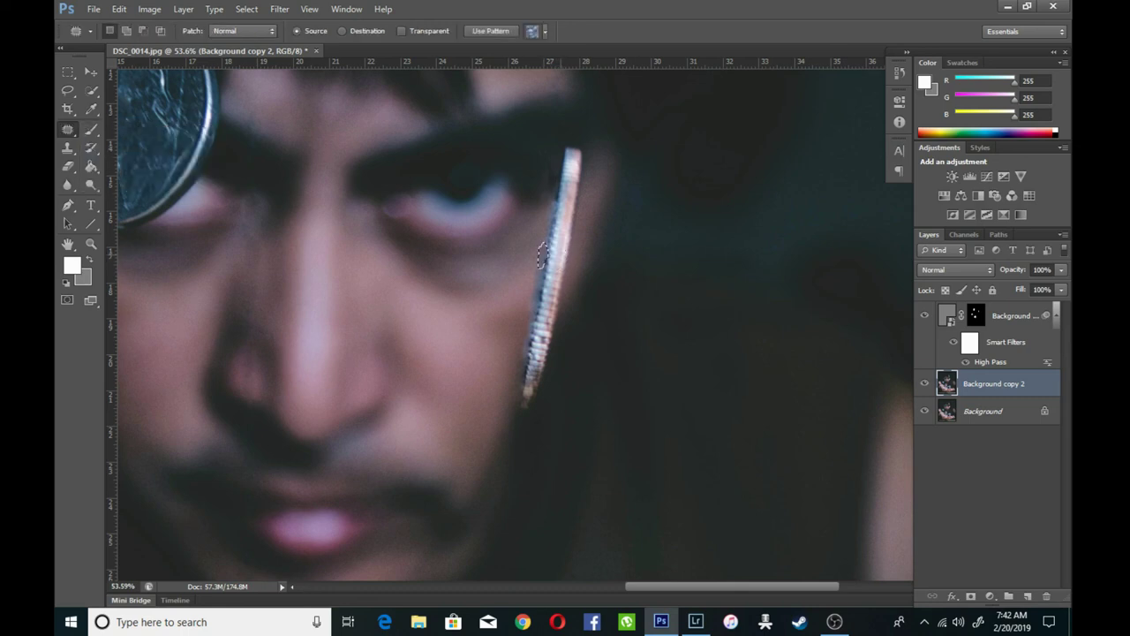
drag(535, 265, 642, 271)
mouse_move(539, 267)
mouse_down()
mouse_move(578, 263)
mouse_move(533, 276)
mouse_up()
drag(529, 325, 579, 292)
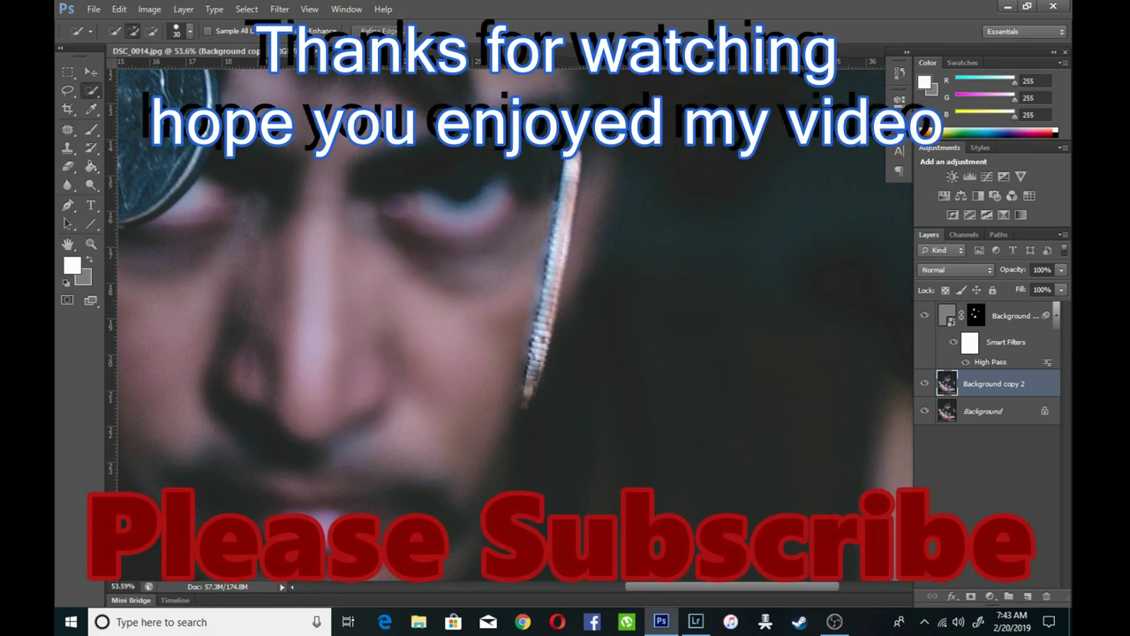
Step: Fit the photo on screen and save it as JPEG DSC_0014.jpg, replacing the existing file
key(z)
right_click(497, 235)
click(522, 240)
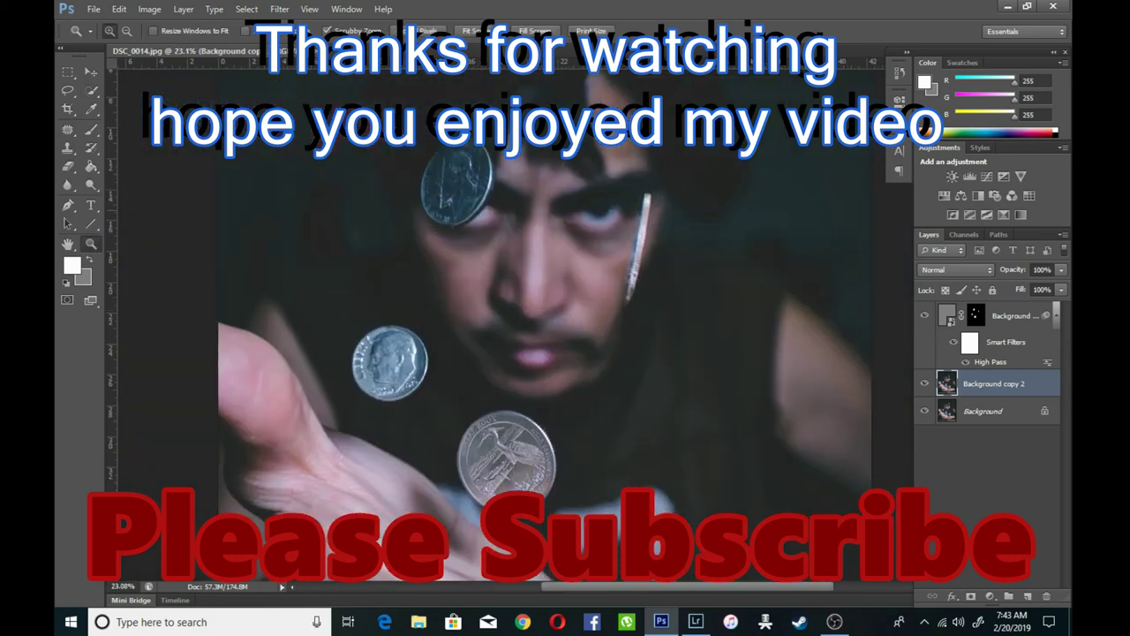
click(93, 9)
click(115, 176)
click(498, 368)
click(380, 454)
click(736, 348)
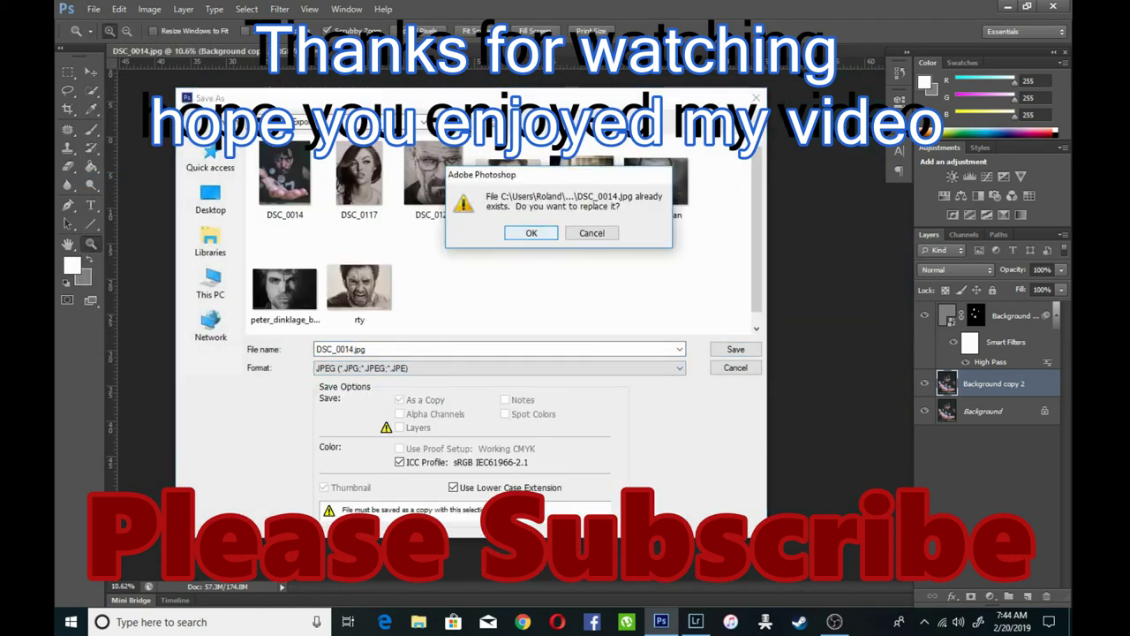
click(526, 233)
click(644, 157)
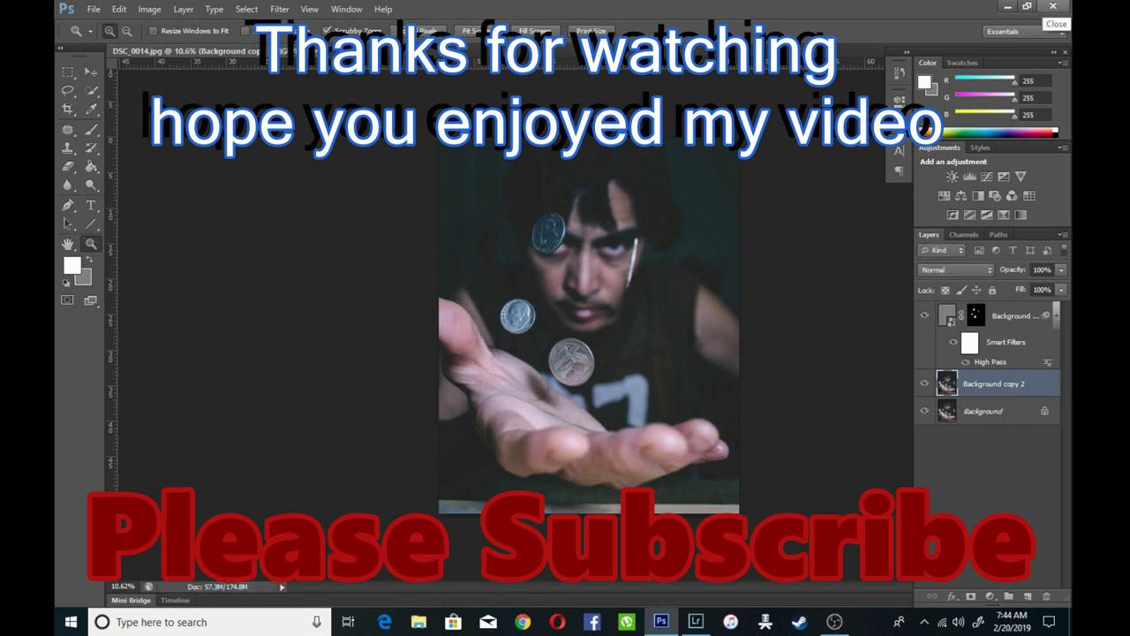